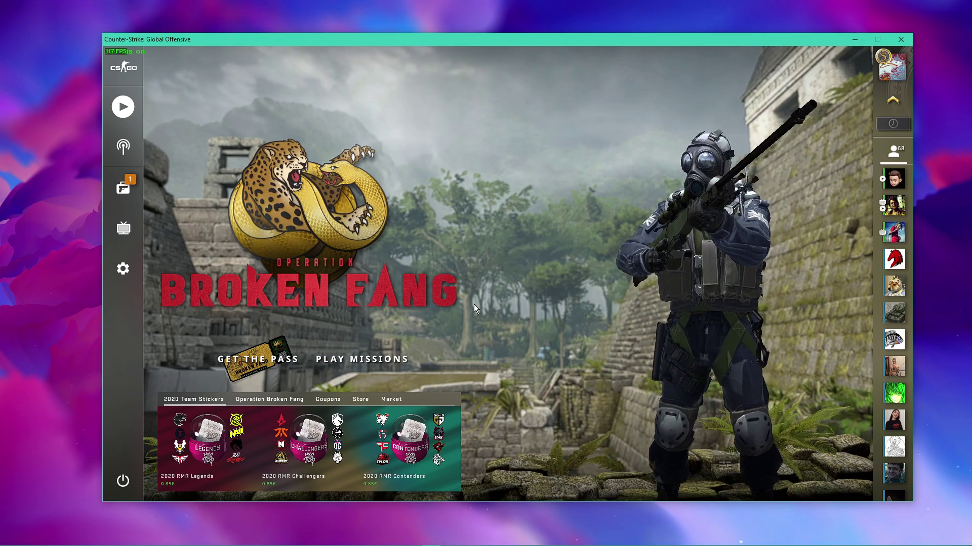
Open the Video settings and check Display Mode (Windowed) and Resolution (1600X900) without changing them.
left_click(124, 268)
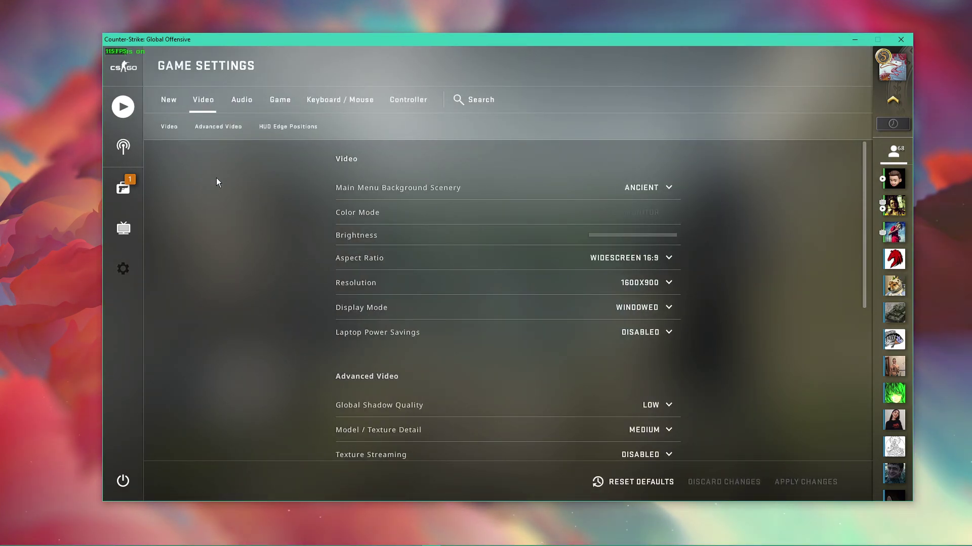
left_click(654, 306)
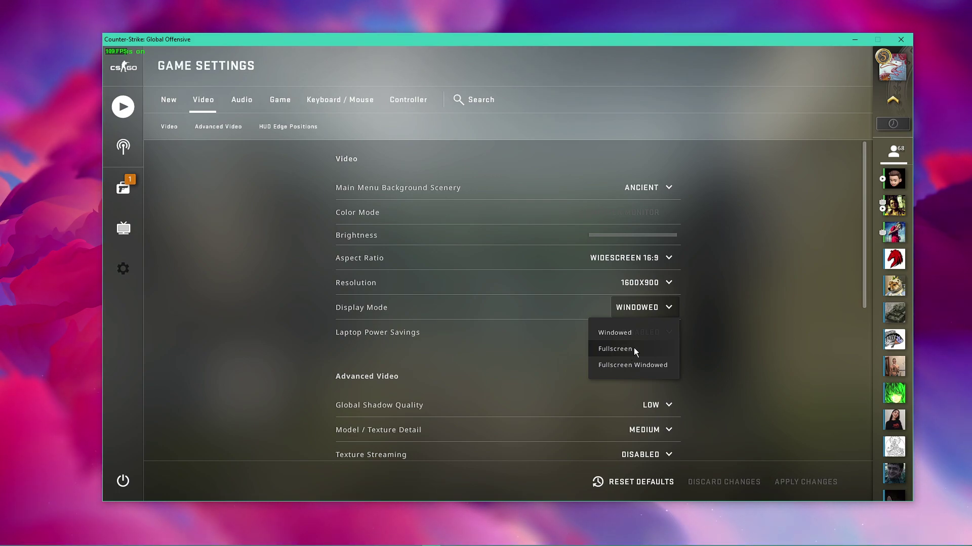
left_click(702, 335)
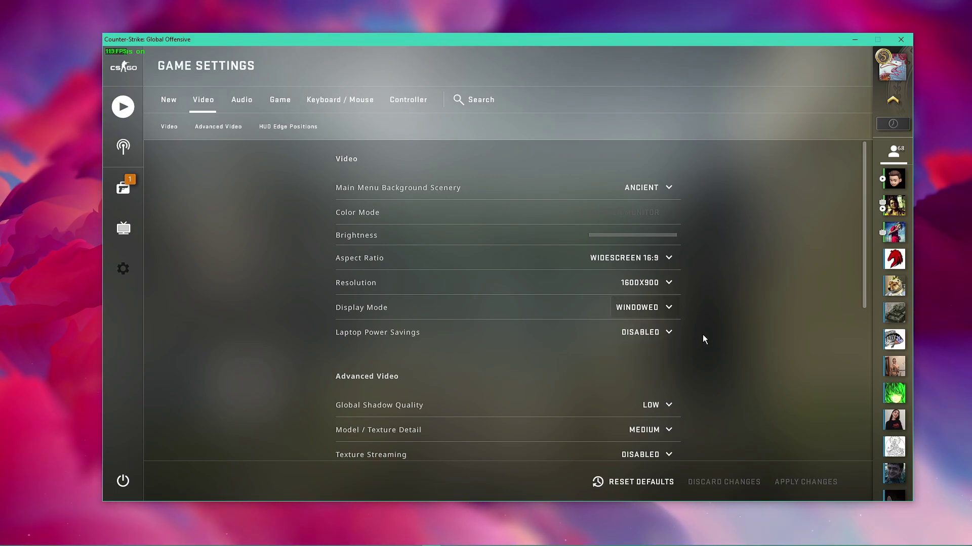
left_click(669, 284)
left_click_drag(673, 308, 675, 345)
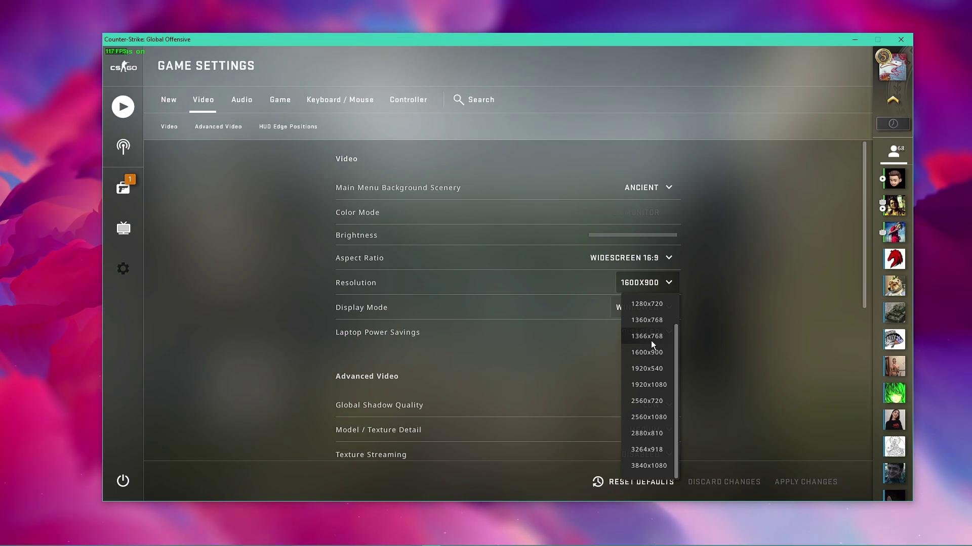
left_click(697, 321)
Review Global Shadow Quality (Low) and Multicore Rendering (Enabled) in advanced video, leaving both unchanged.
scroll(696, 321, "down", 2)
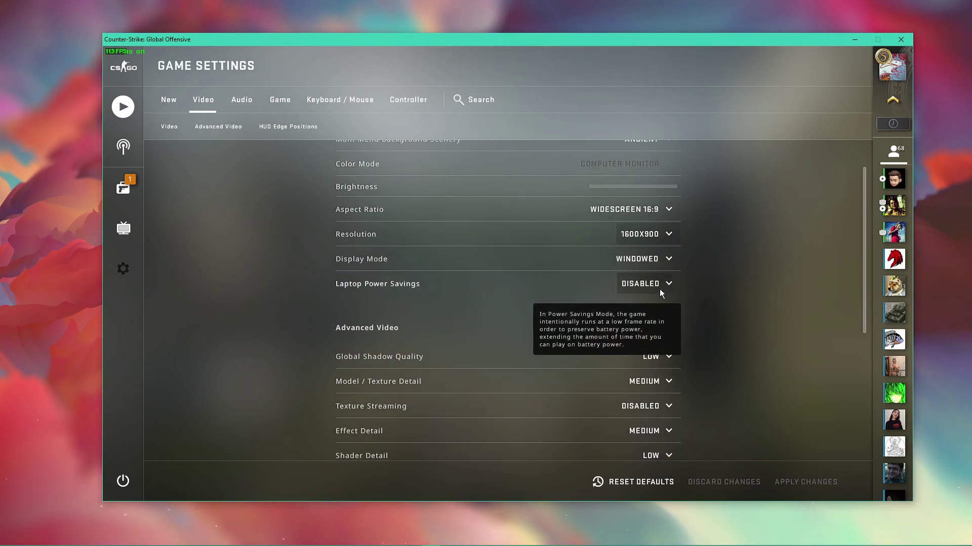
scroll(716, 342, "down", 2)
scroll(721, 346, "down", 2)
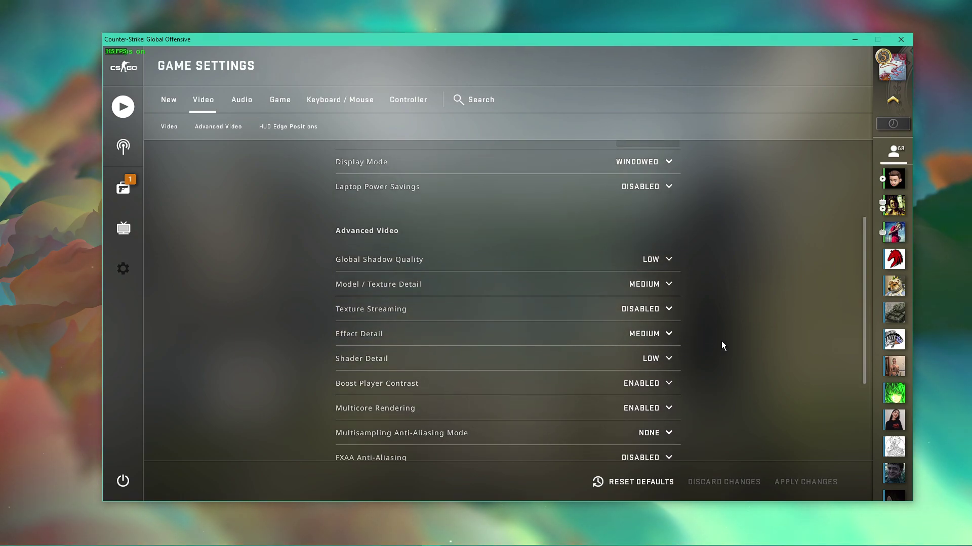
left_click(672, 260)
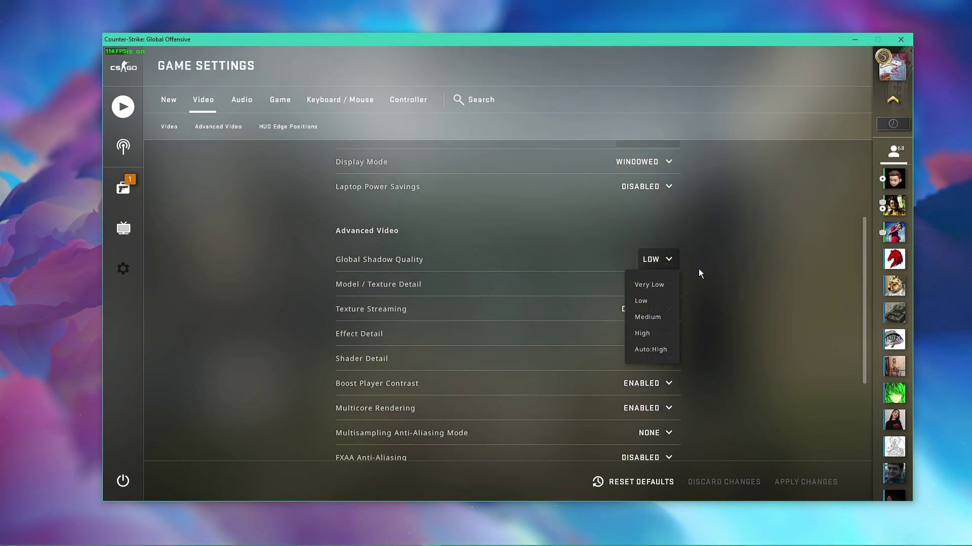
left_click(653, 297)
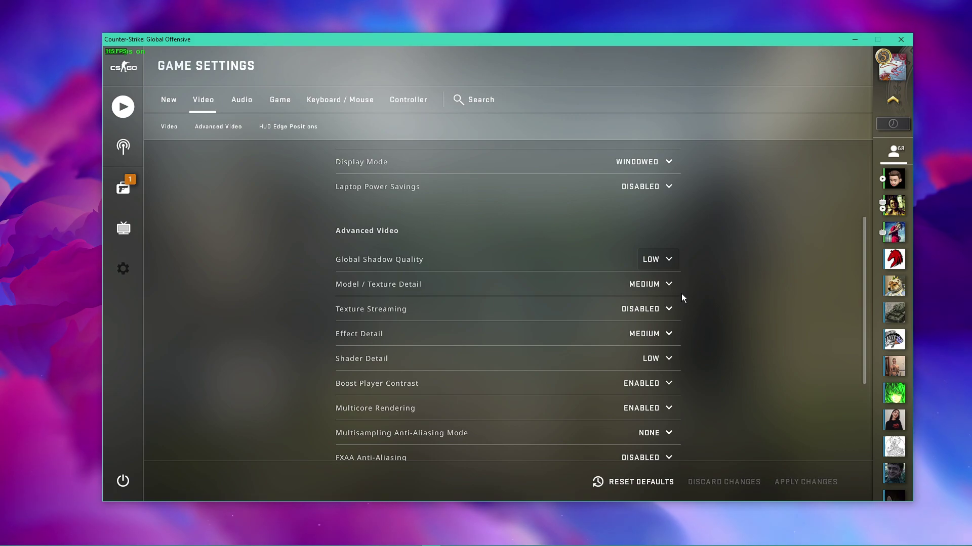
mouse_move(677, 365)
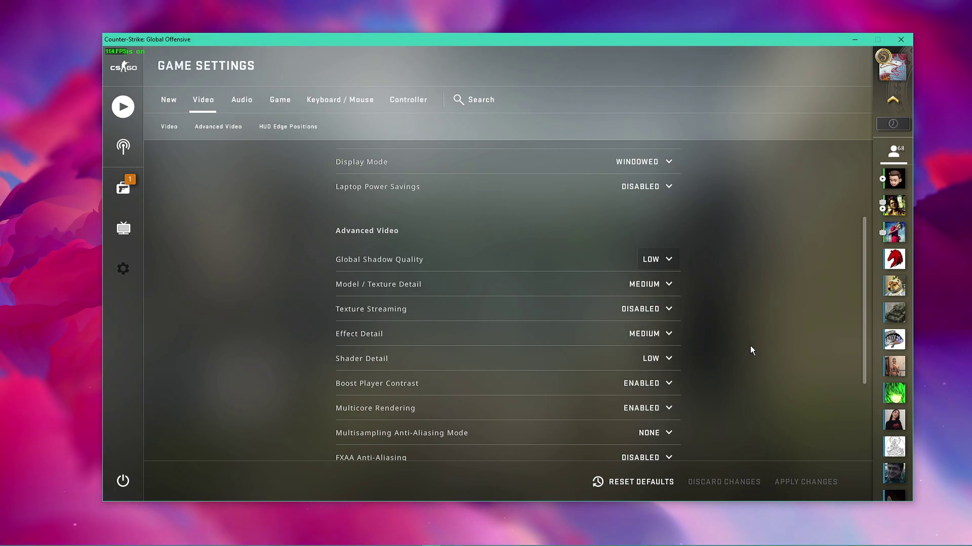
scroll(750, 345, "down", 4)
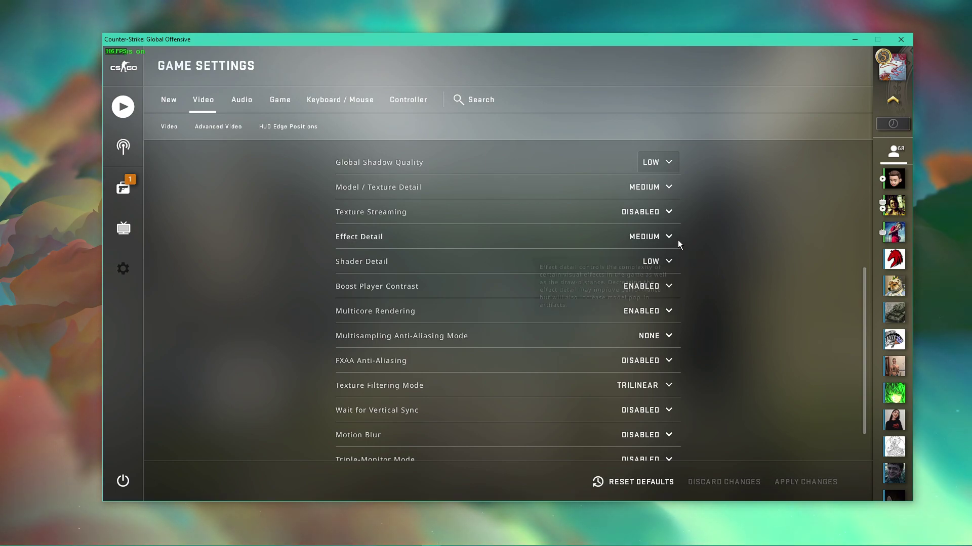
mouse_move(677, 261)
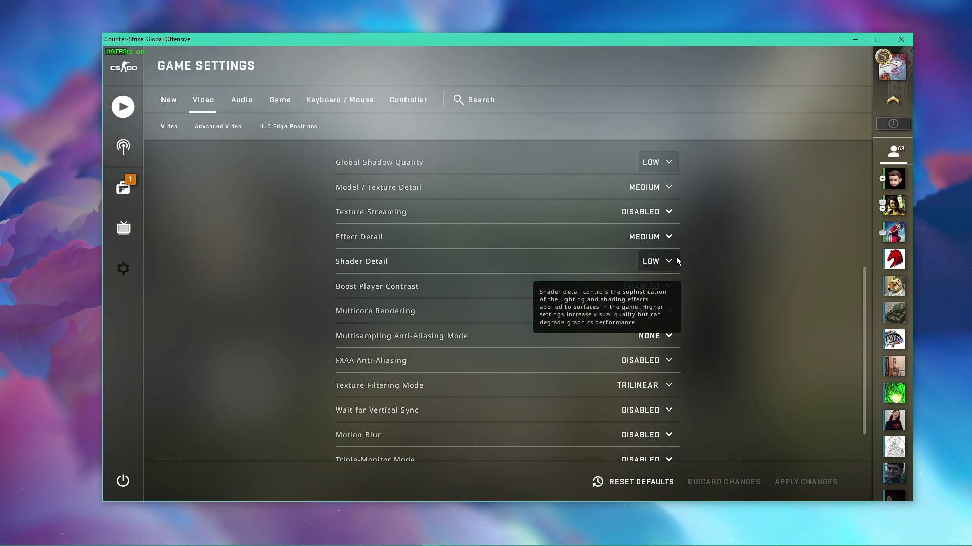
left_click(669, 311)
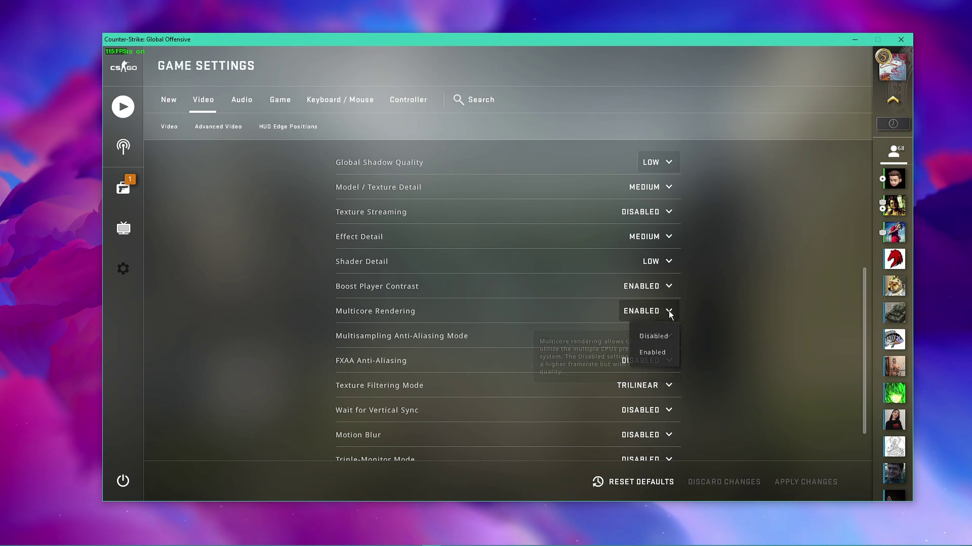
left_click(706, 360)
scroll(706, 360, "down", 1)
mouse_move(661, 437)
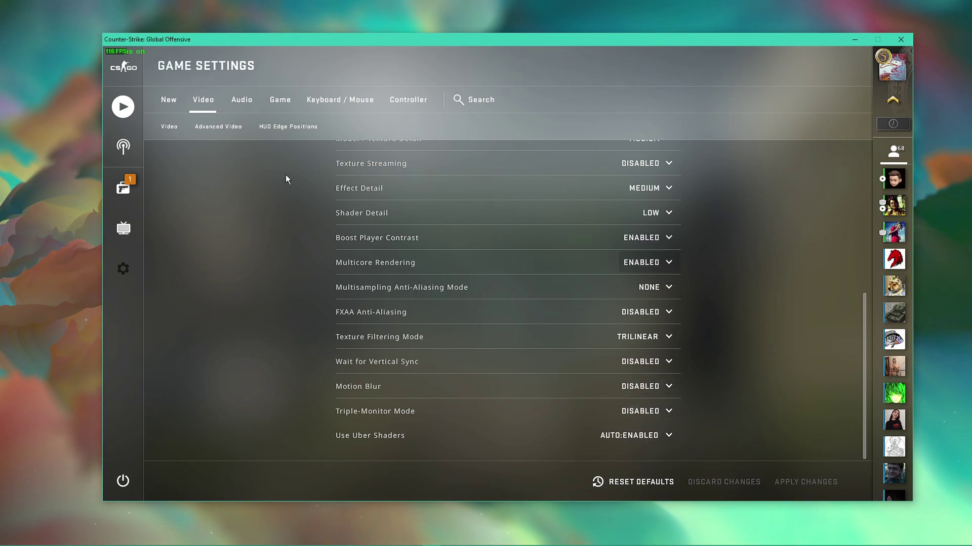
Confirm Enable Developer Console stays Yes on the Game tab, then exit to the main menu.
left_click(276, 99)
left_click(657, 283)
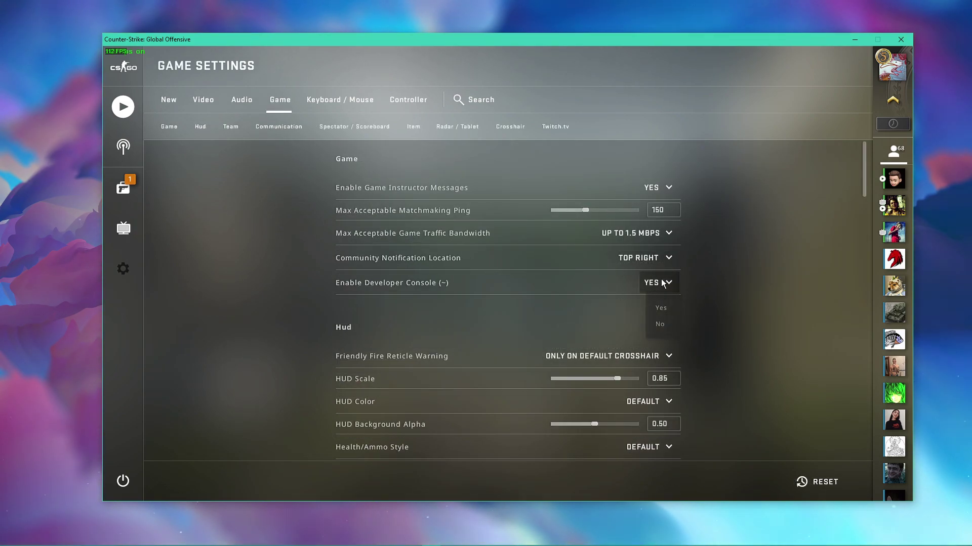
left_click(658, 308)
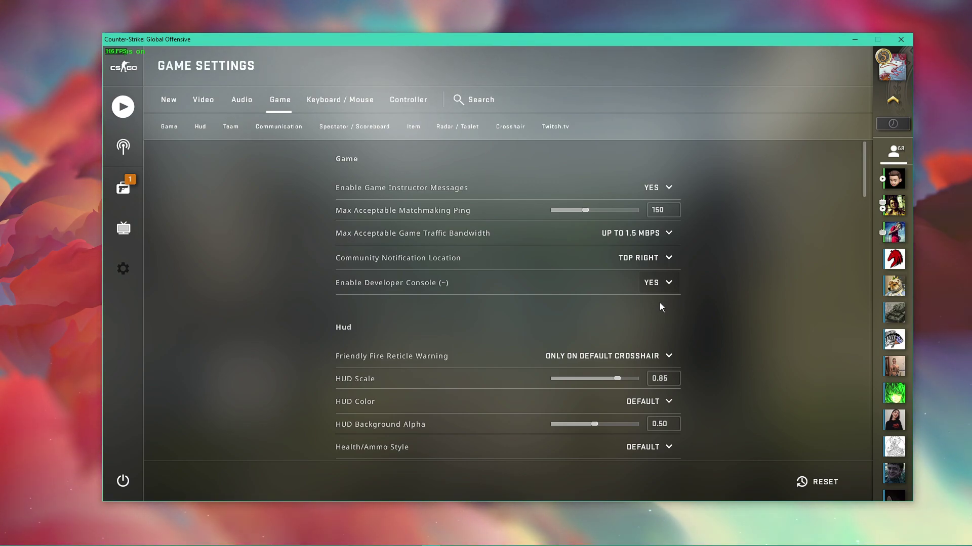
key("Escape")
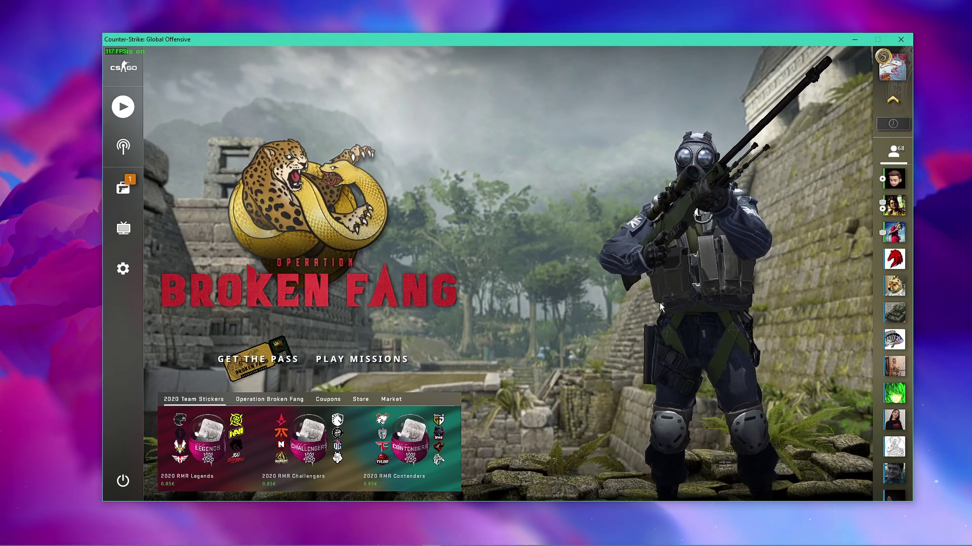
Open Task Manager, jump to csgo.exe in Details and confirm its priority is High.
right_click(643, 541)
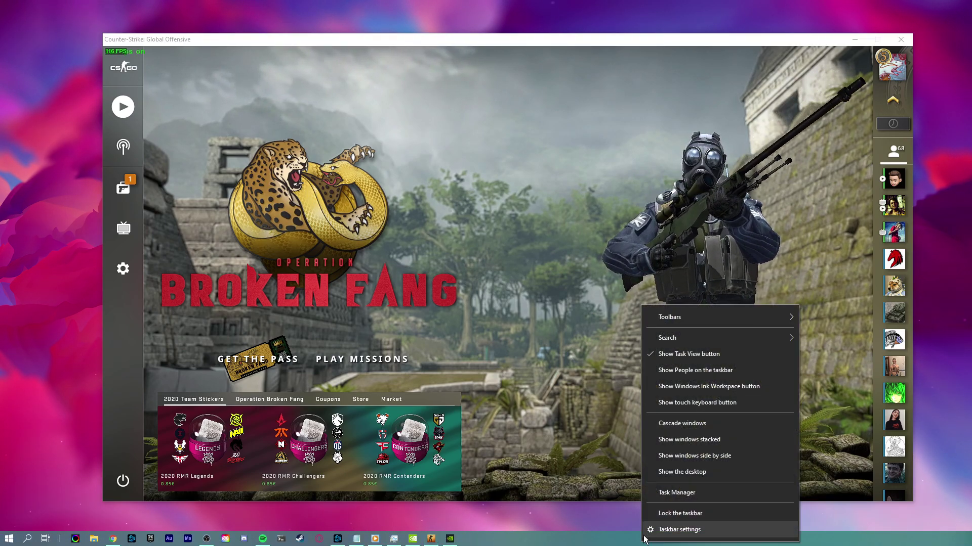
left_click(671, 493)
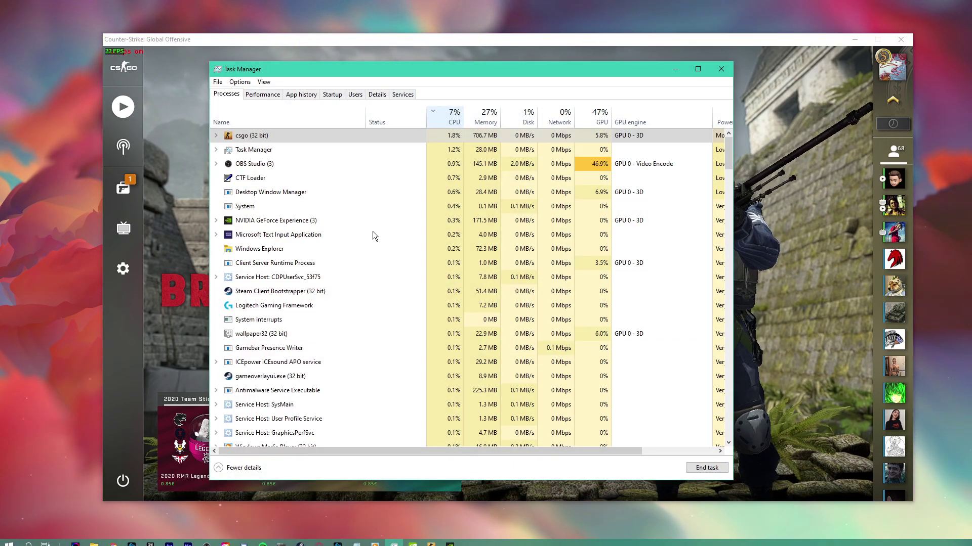
right_click(274, 135)
left_click(308, 205)
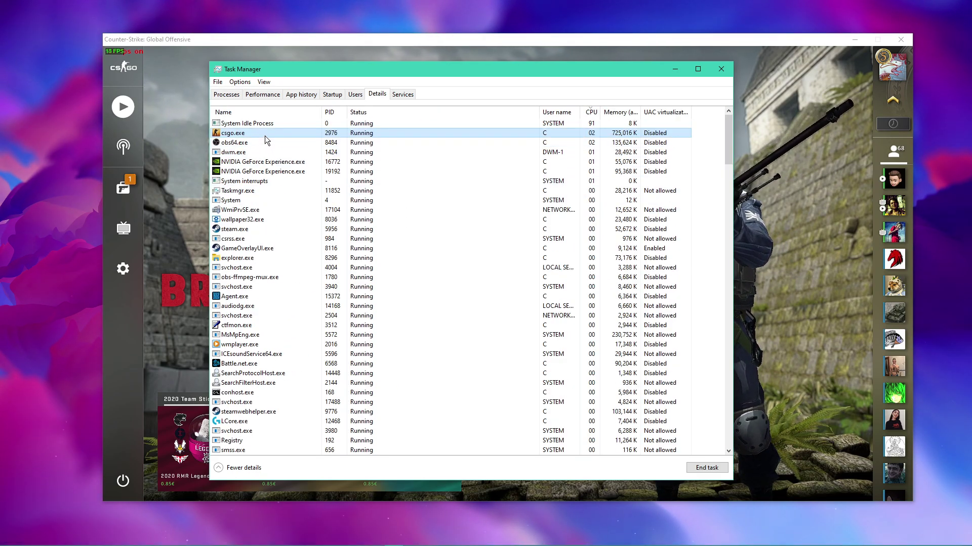
right_click(266, 139)
mouse_move(338, 180)
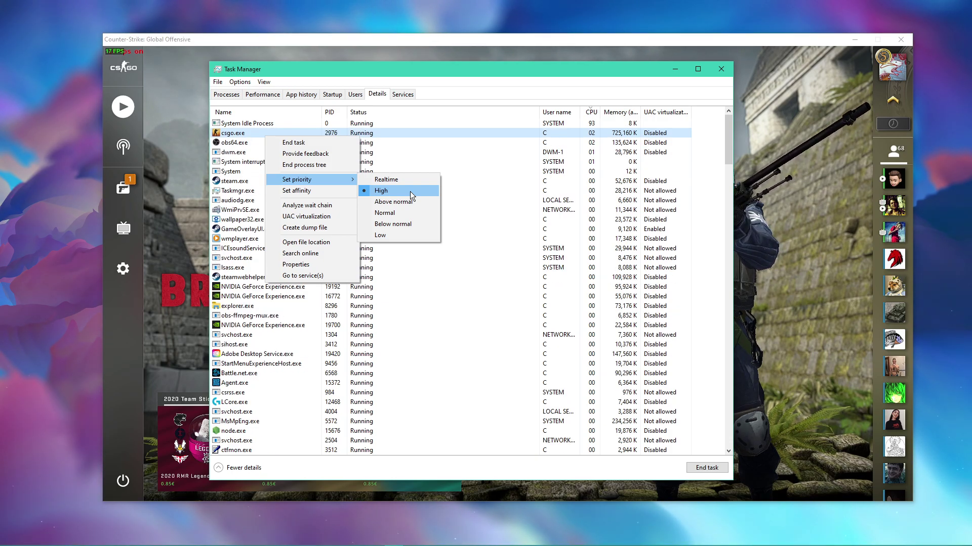
left_click(256, 144)
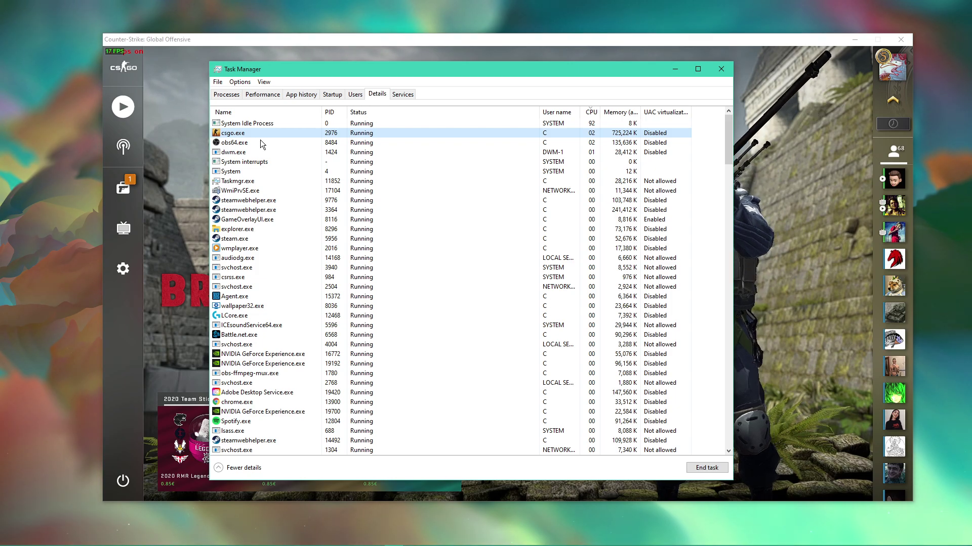
Sort processes by memory and inspect Chrome, Steam WebHelper, Creative Cloud and Battle.net without ending any.
left_click(227, 95)
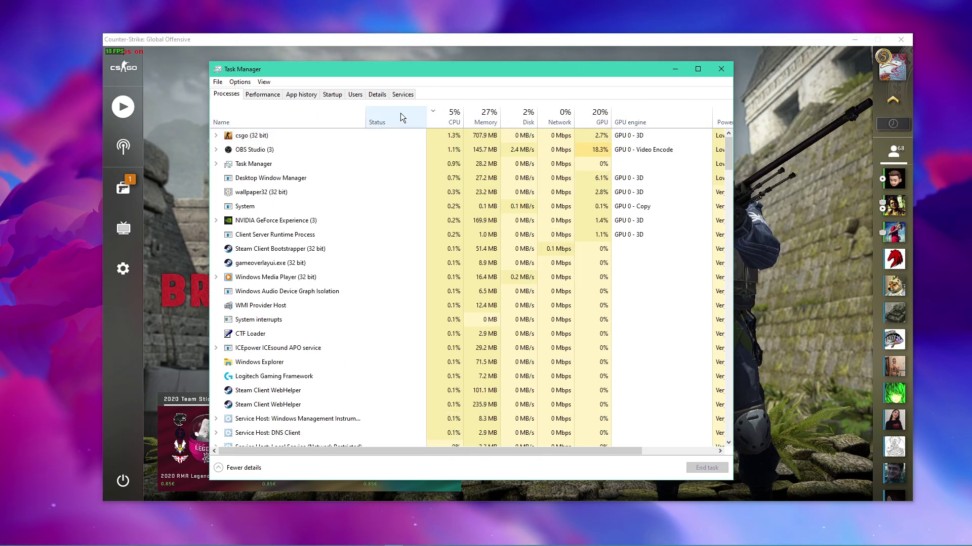
left_click(481, 116)
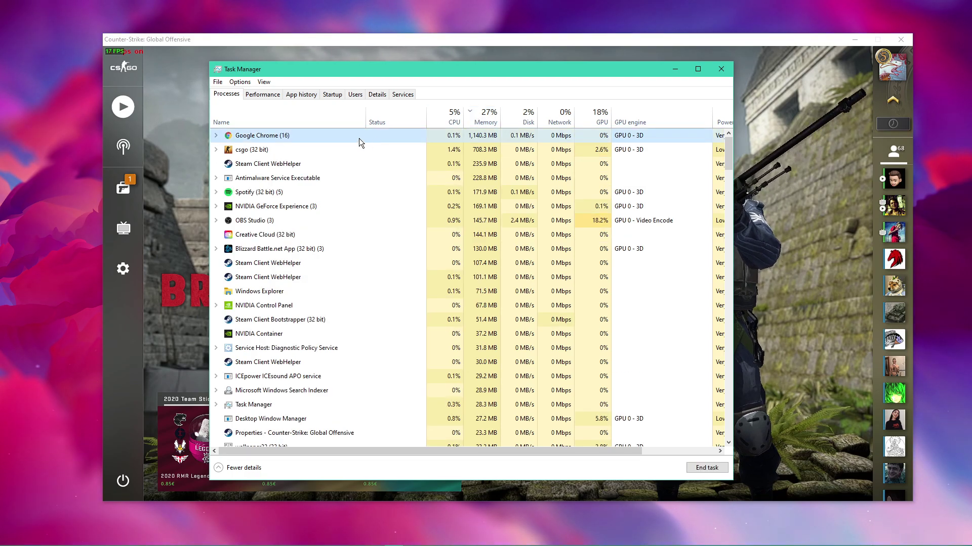
right_click(332, 135)
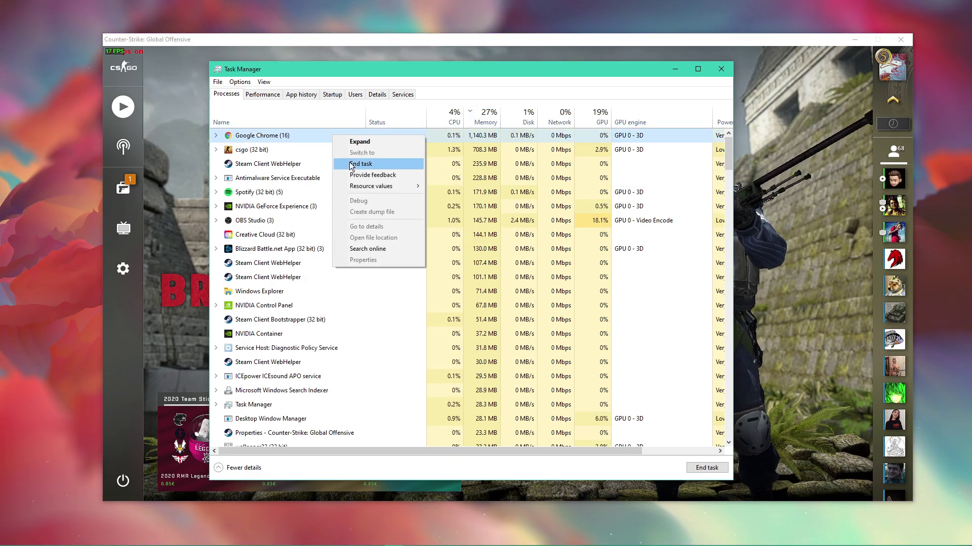
right_click(319, 166)
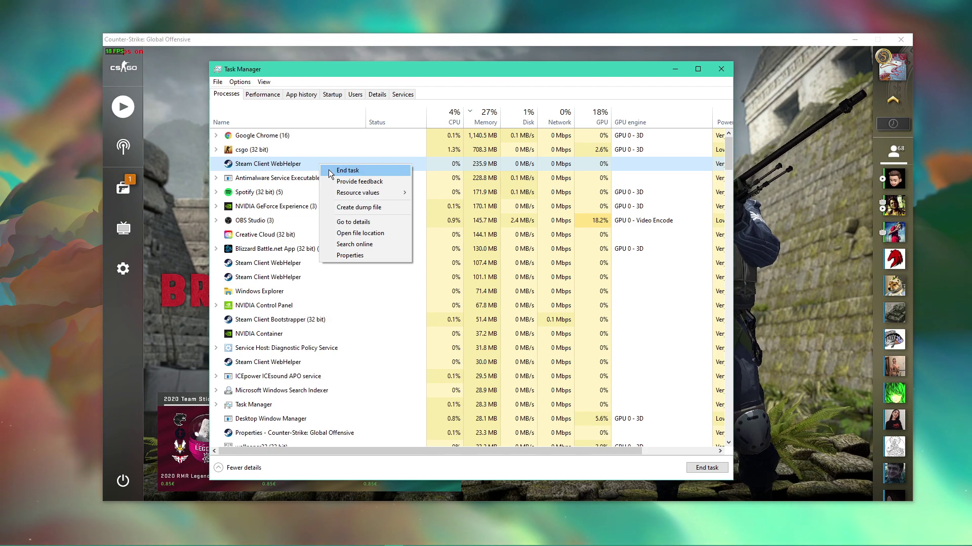
left_click(307, 201)
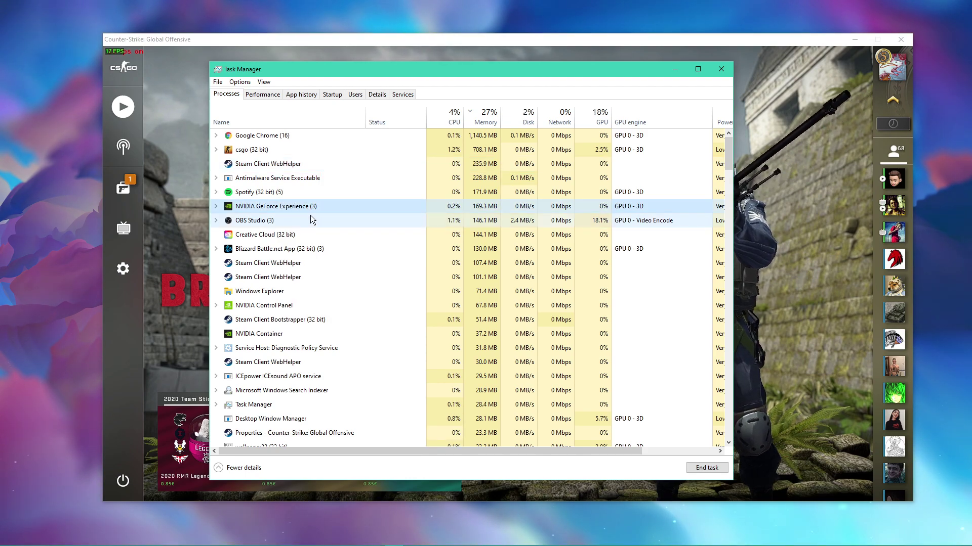
right_click(371, 238)
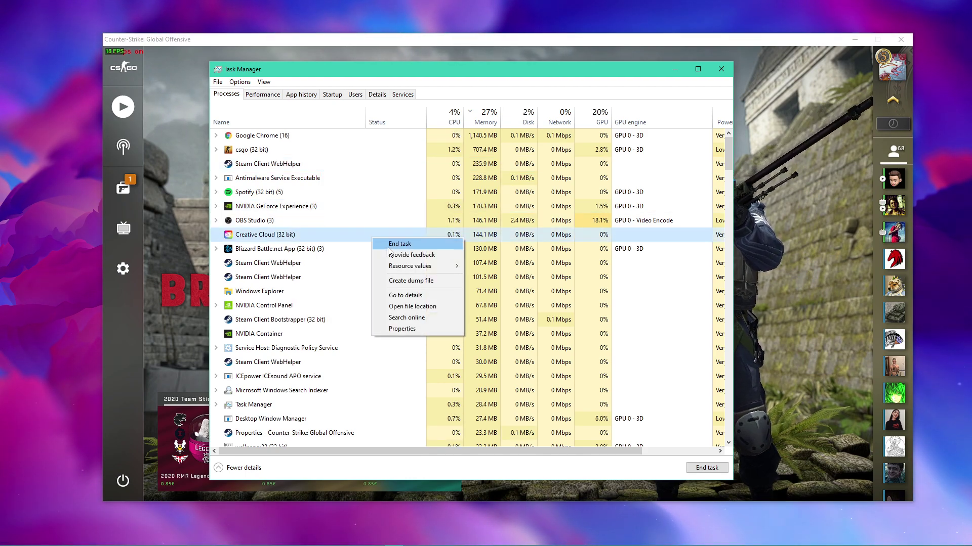
left_click(357, 253)
right_click(374, 255)
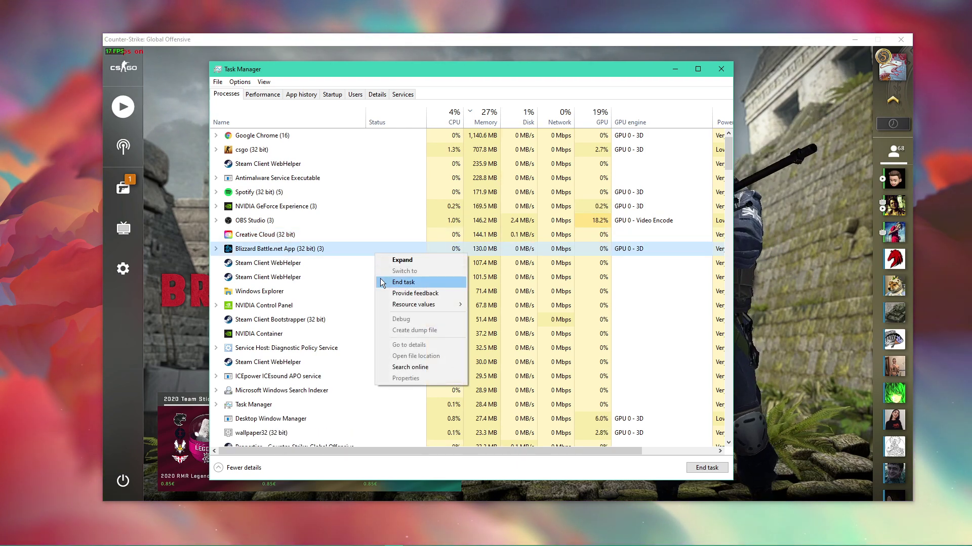
left_click(347, 251)
Close Task Manager and quit CS:GO, confirming in the Confirm Exit dialog.
left_click(721, 68)
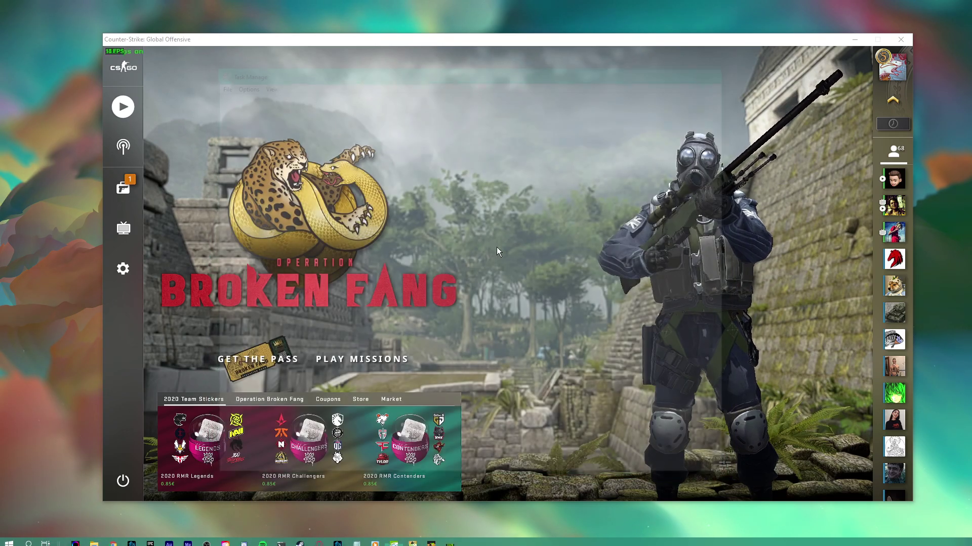
left_click(123, 480)
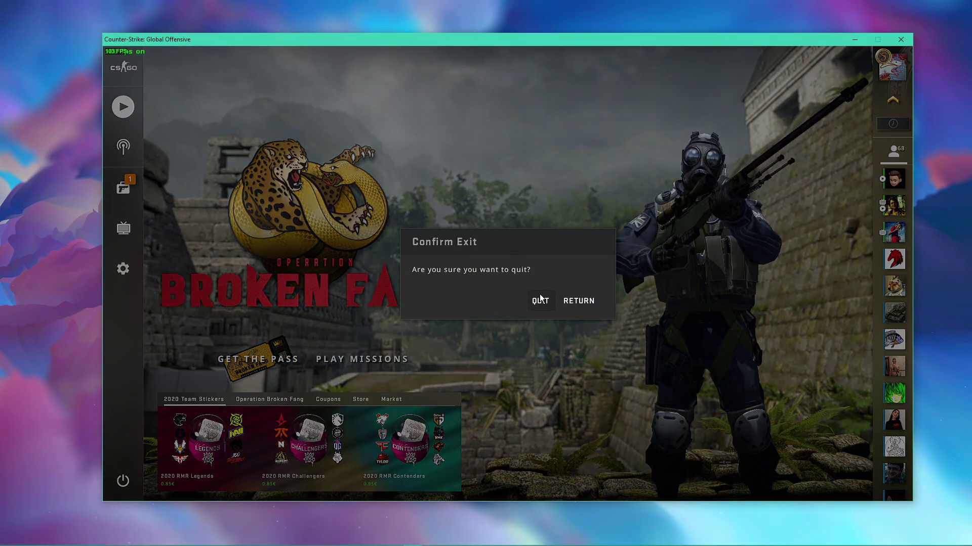
left_click(539, 302)
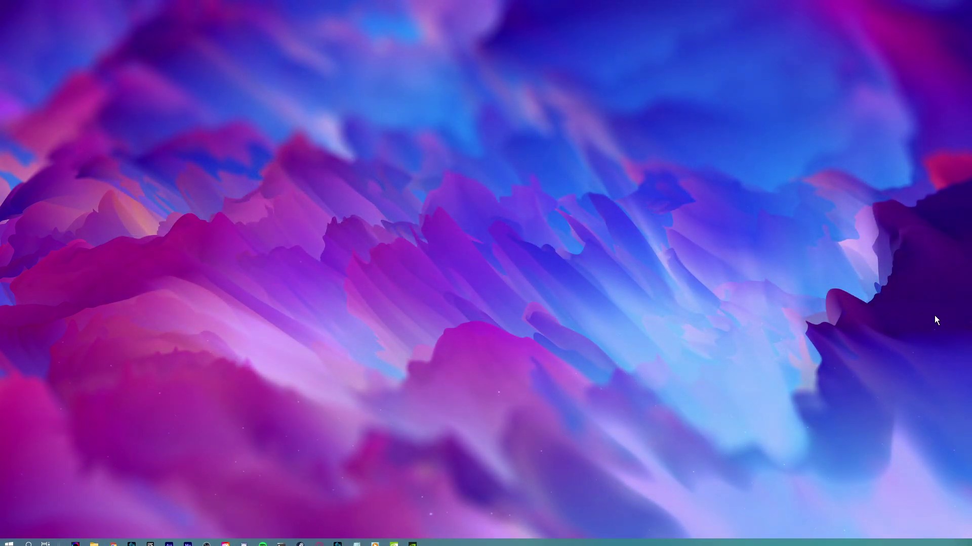
Open CS:GO's Properties from the Steam Library and center the window.
left_click(299, 539)
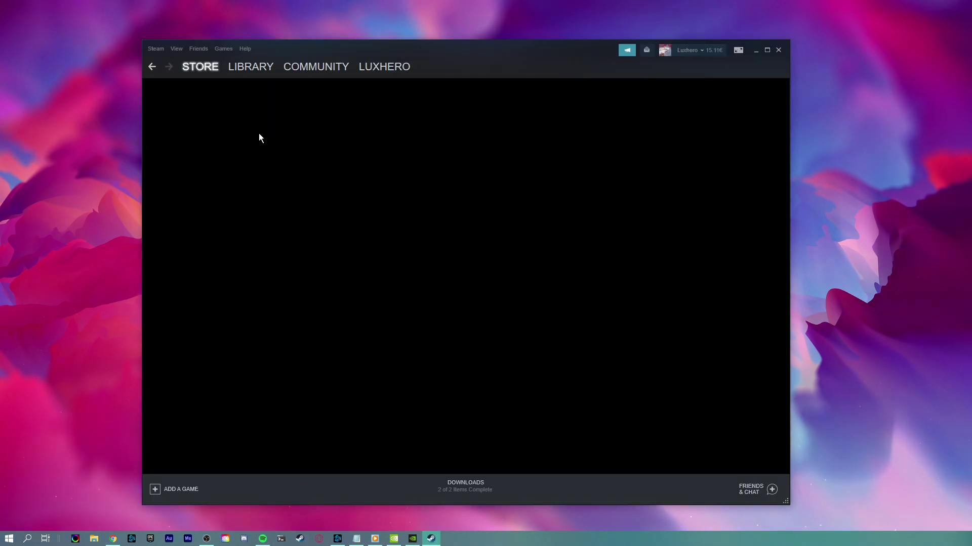
left_click(241, 80)
right_click(198, 199)
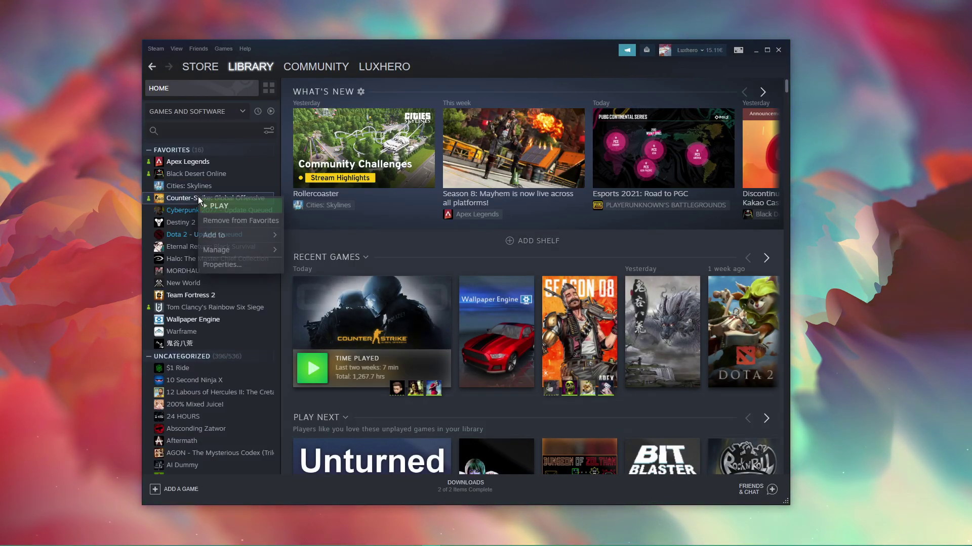
left_click(221, 262)
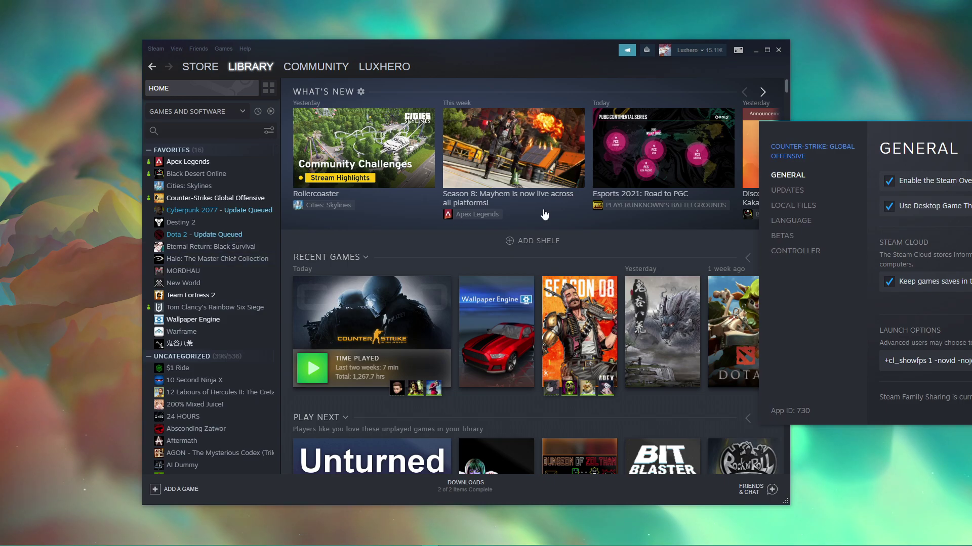
left_click_drag(970, 133, 464, 140)
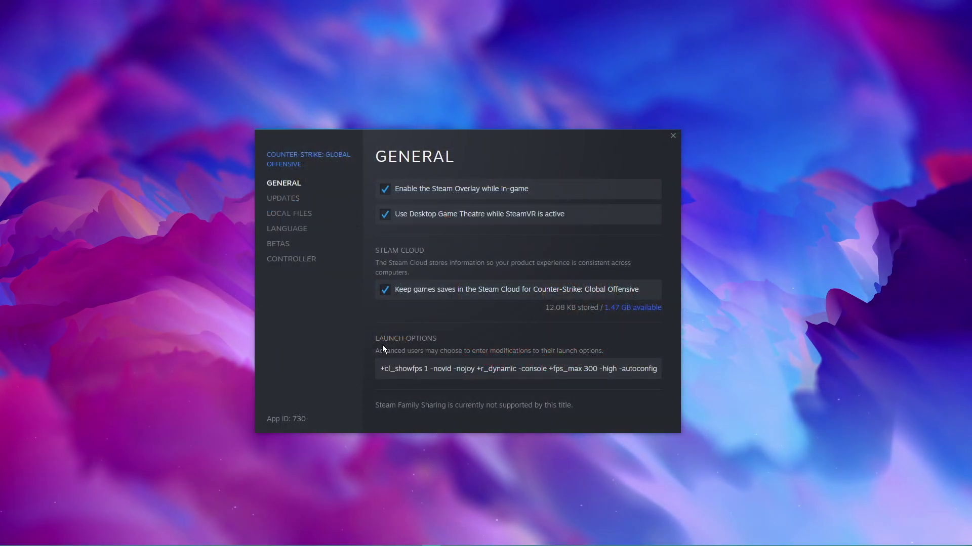
Delete -novid, -nojoy, +r_dynamic, -console and -autoconfig, leaving +cl_showfps 1 +fps_max 300 -high.
left_click_drag(431, 369, 549, 369)
key("BackSpace")
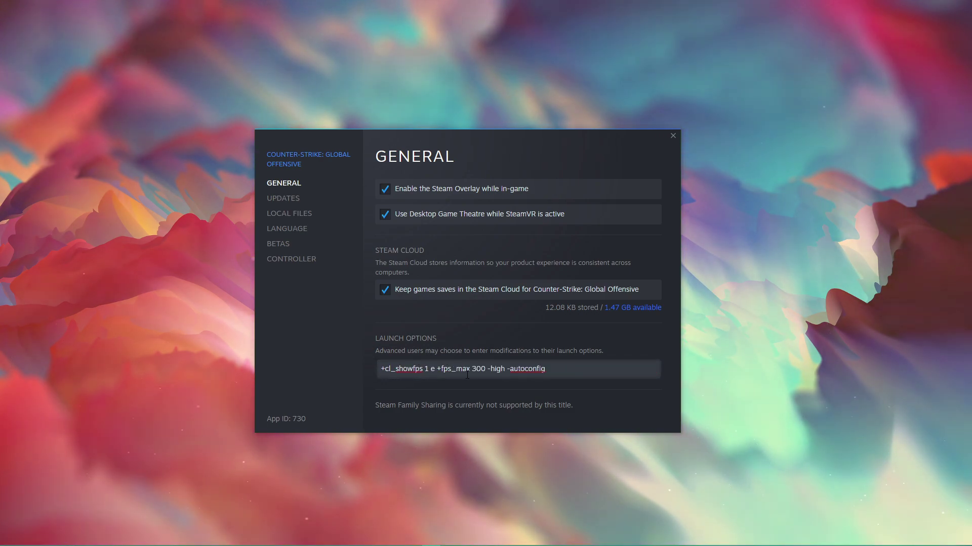
key("BackSpace")
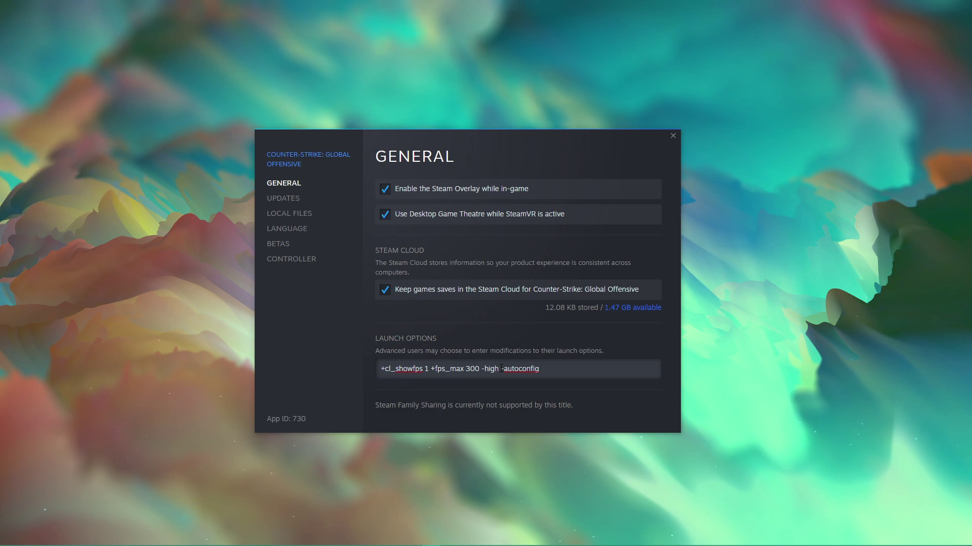
left_click(442, 393)
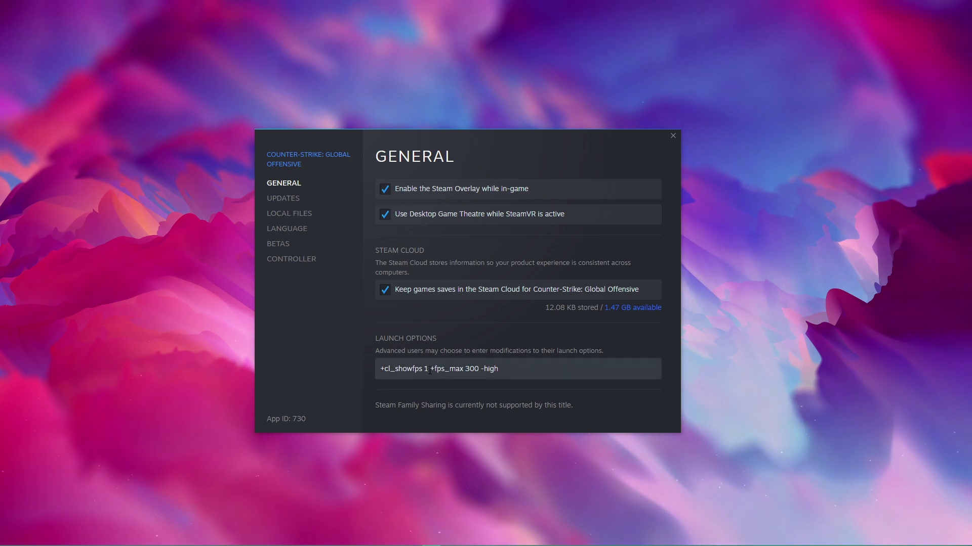
Retype the +fps_max frame cap value as 300 in the launch options.
left_click_drag(429, 369, 478, 368)
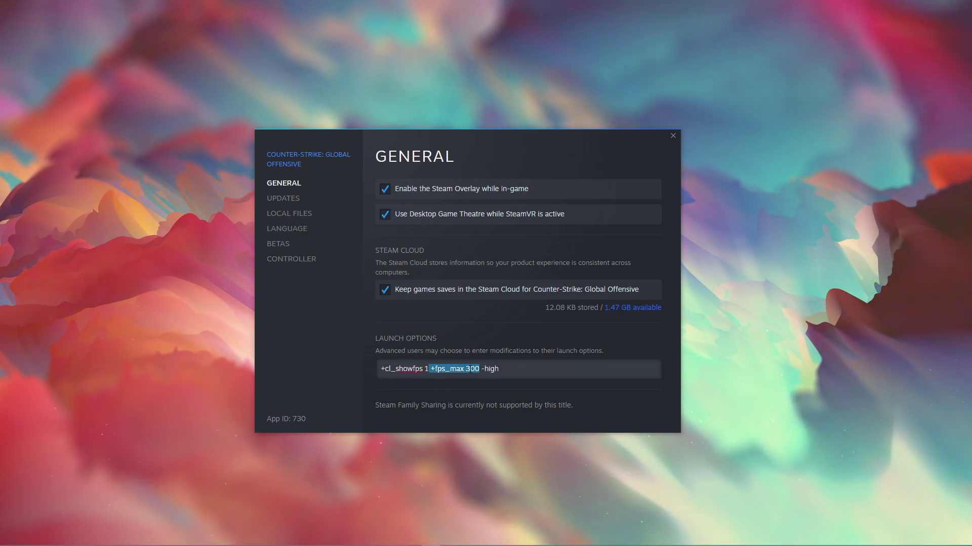
left_click(479, 369)
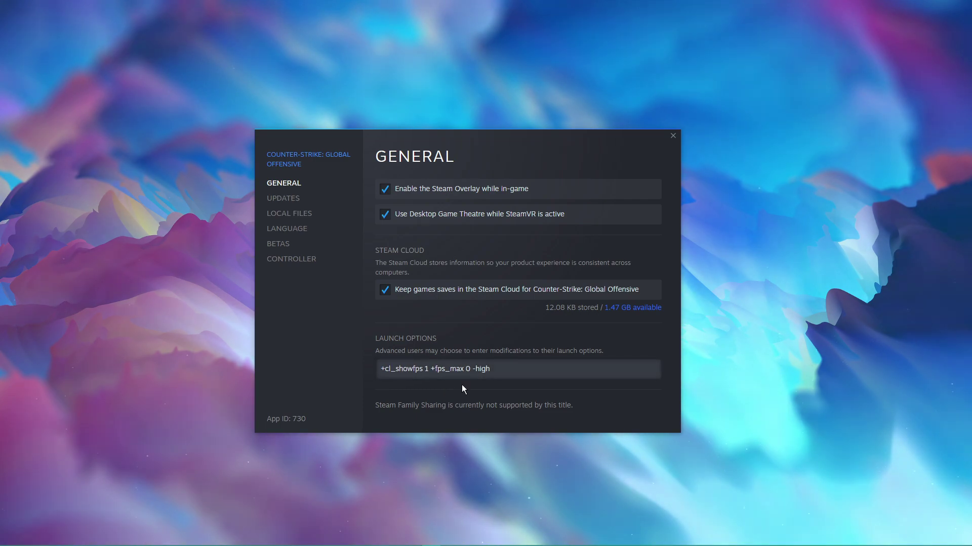
type("20")
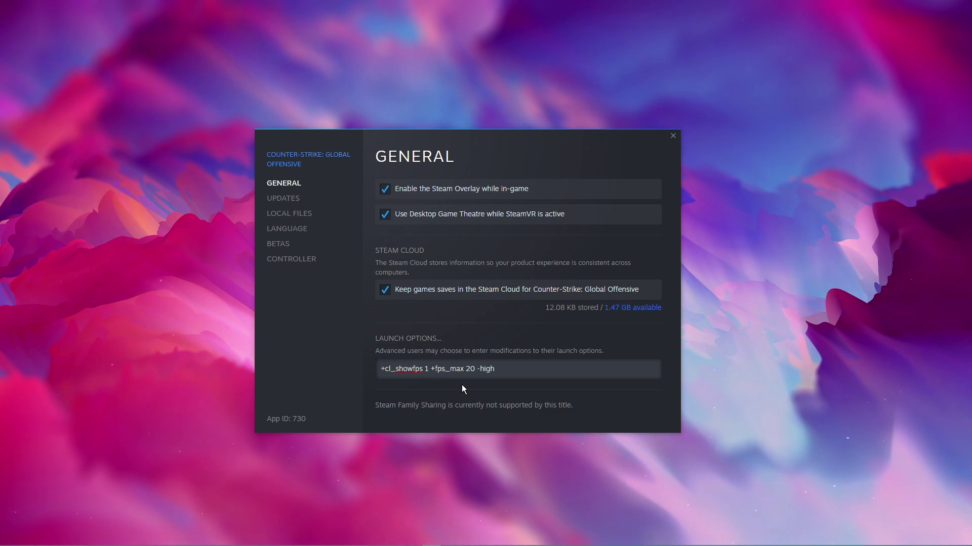
key("BackSpace")
key("BackSpace")
type("30")
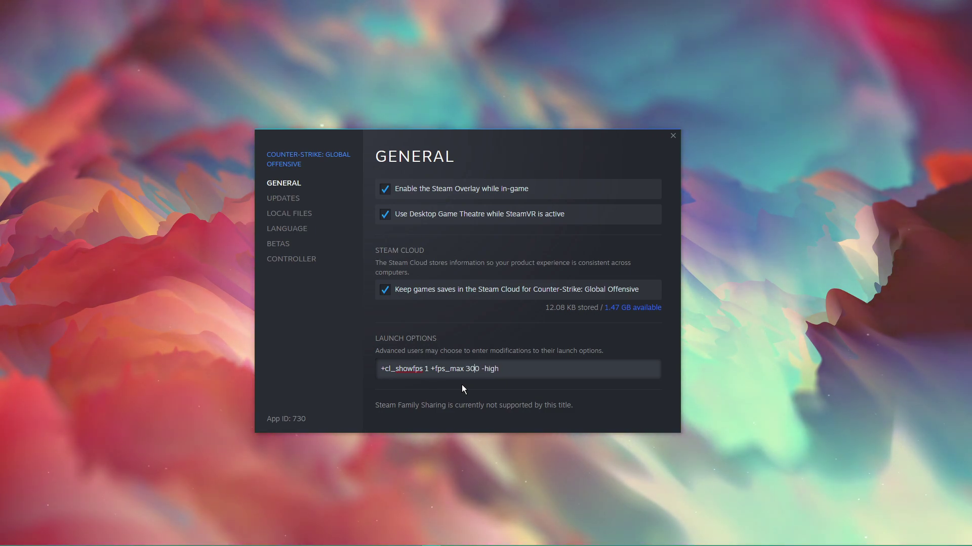
left_click(461, 384)
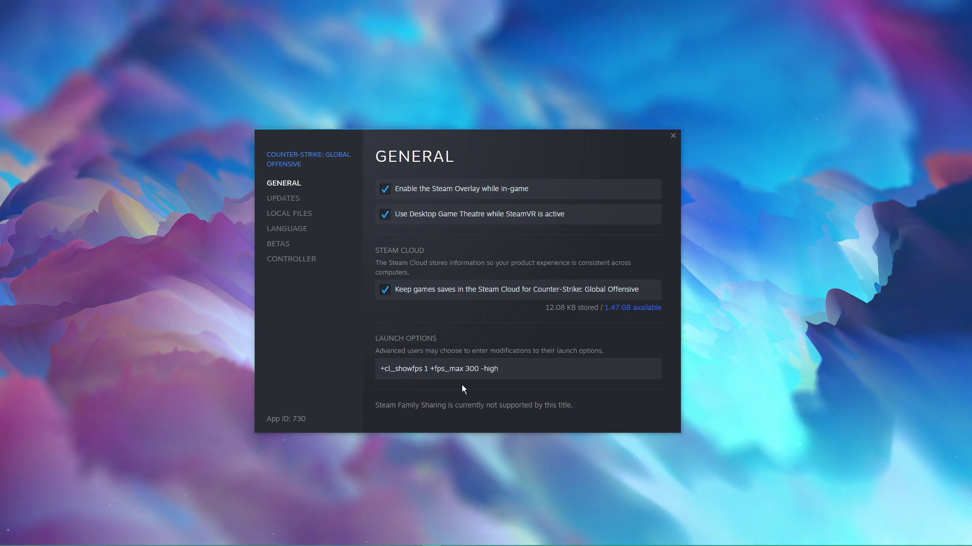
Check the +cl_showfps 1 and -high options stay unchanged, then go to Local Files.
left_click_drag(428, 374, 375, 371)
left_click(426, 383)
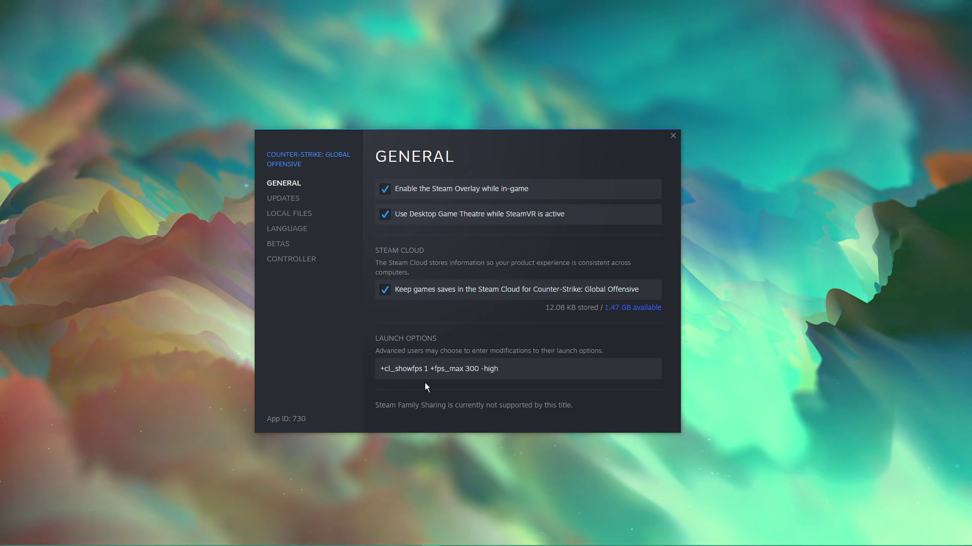
double_click(491, 369)
left_click(514, 377)
left_click(512, 389)
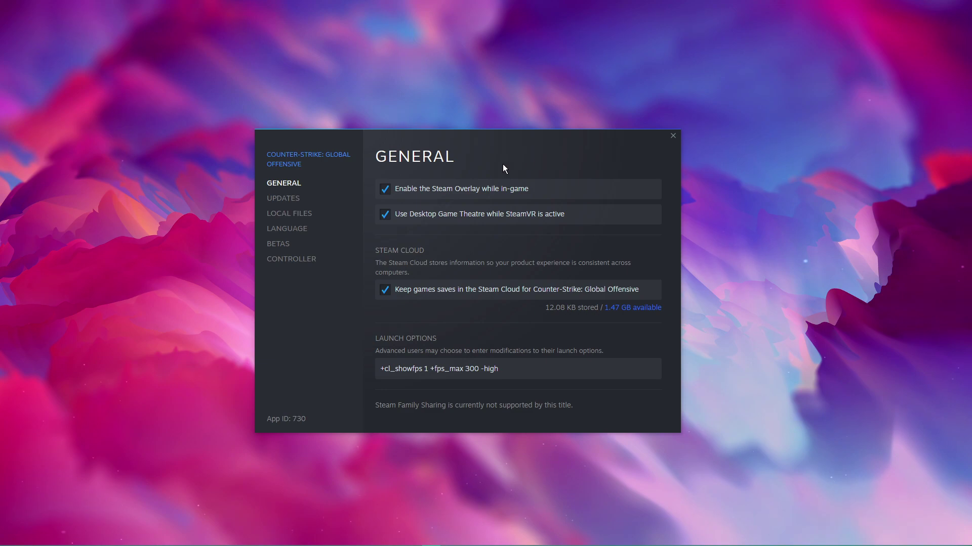
left_click(317, 216)
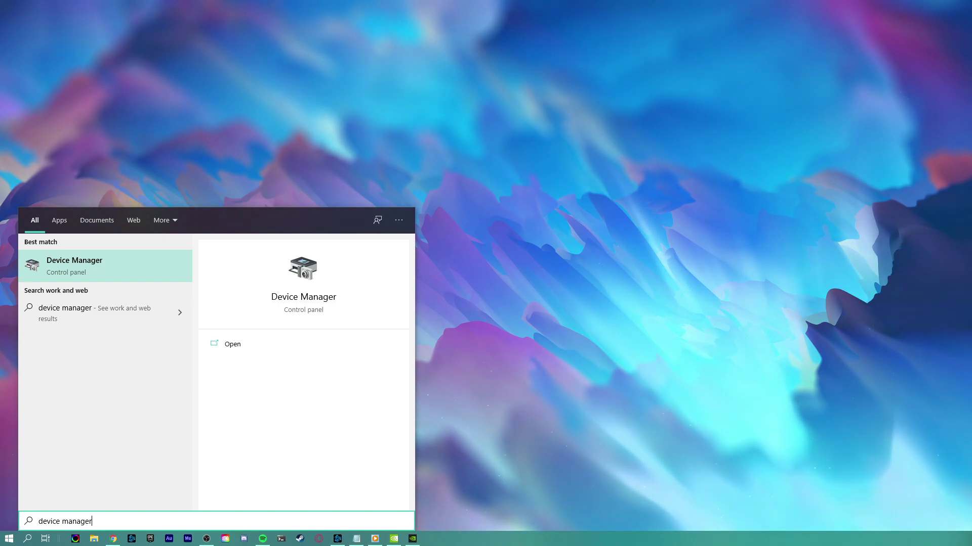
Open Device Manager and start, then cancel, a driver update for the second HID-compliant mouse.
key("Return")
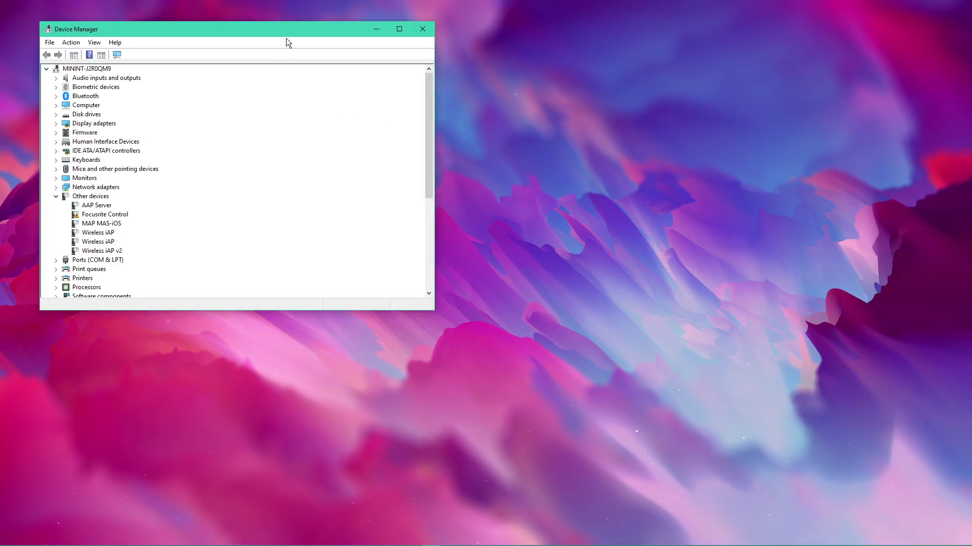
left_click_drag(287, 29, 567, 93)
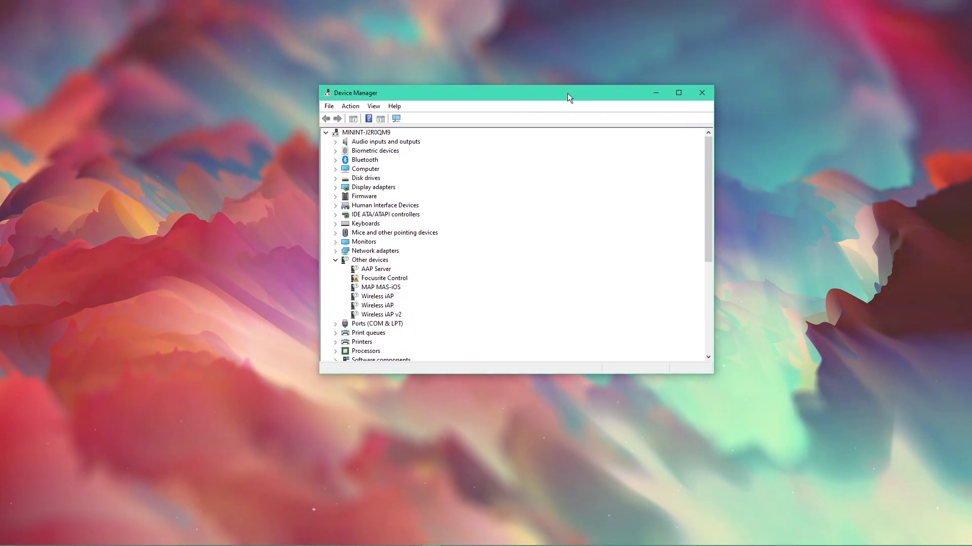
left_click(335, 233)
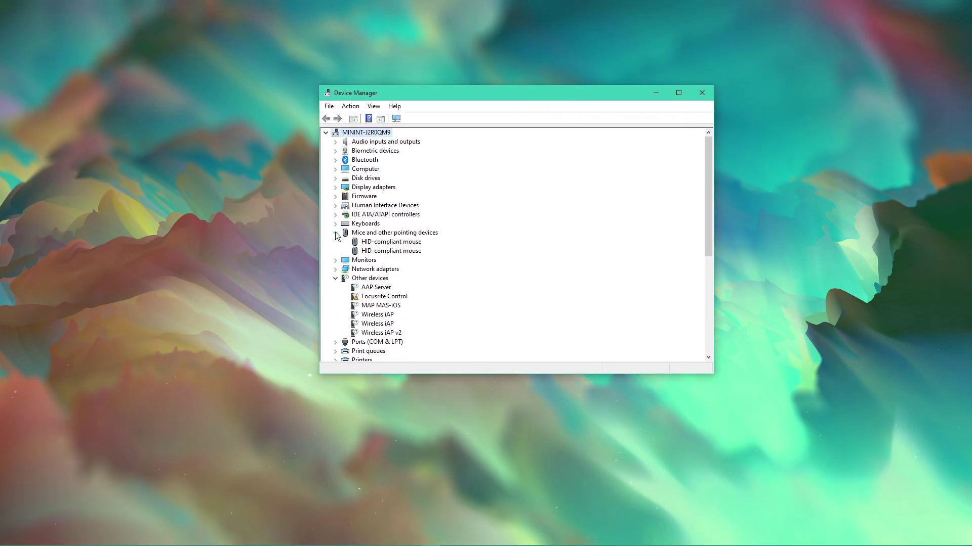
left_click(411, 251)
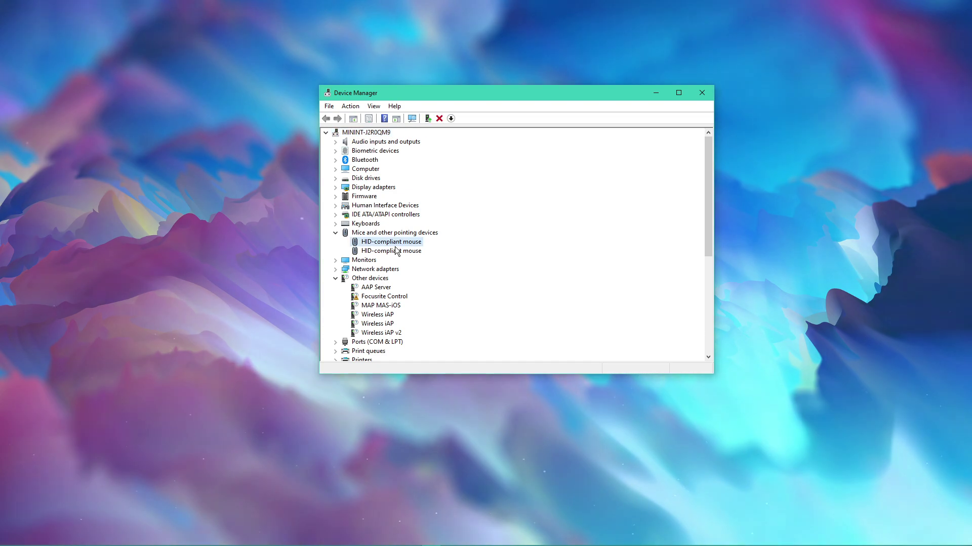
right_click(397, 251)
right_click(396, 251)
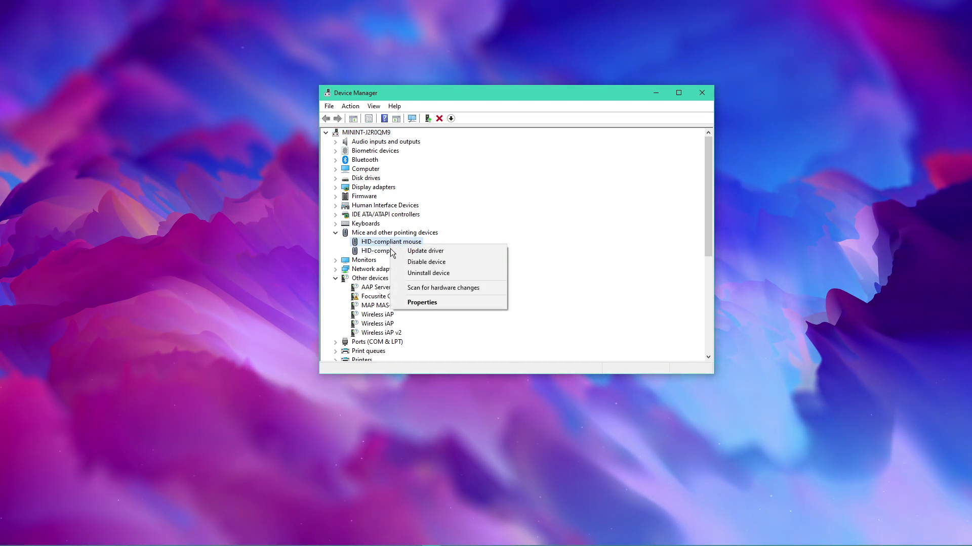
left_click(400, 254)
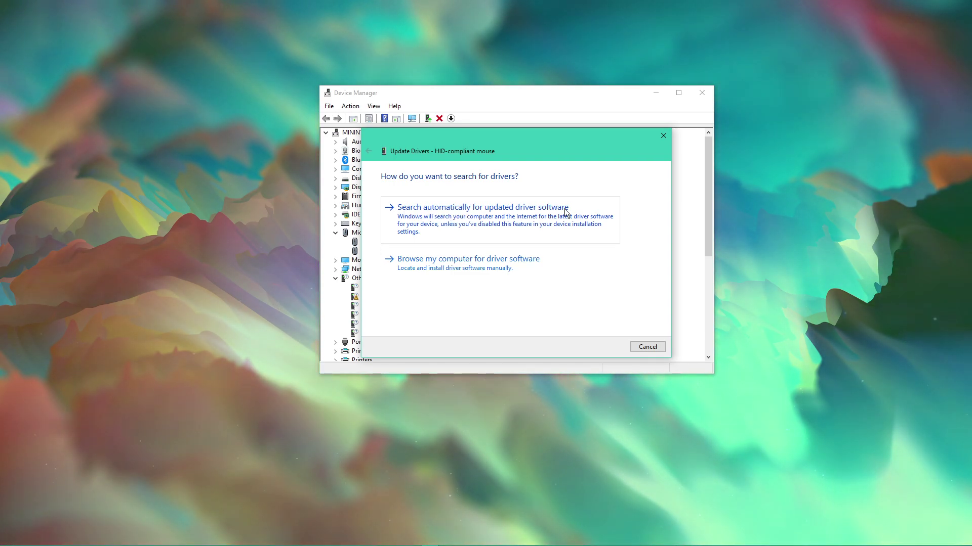
left_click(663, 137)
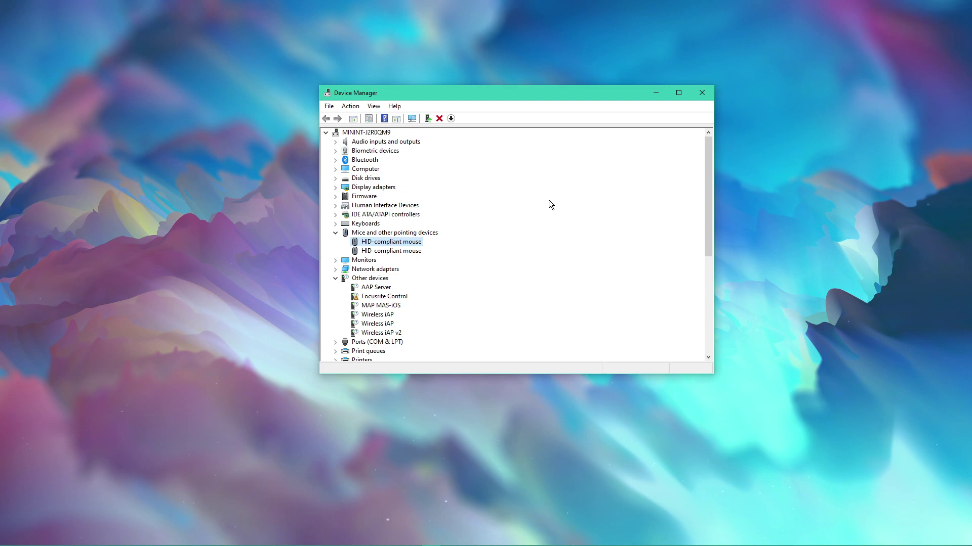
right_click(402, 250)
left_click(405, 257)
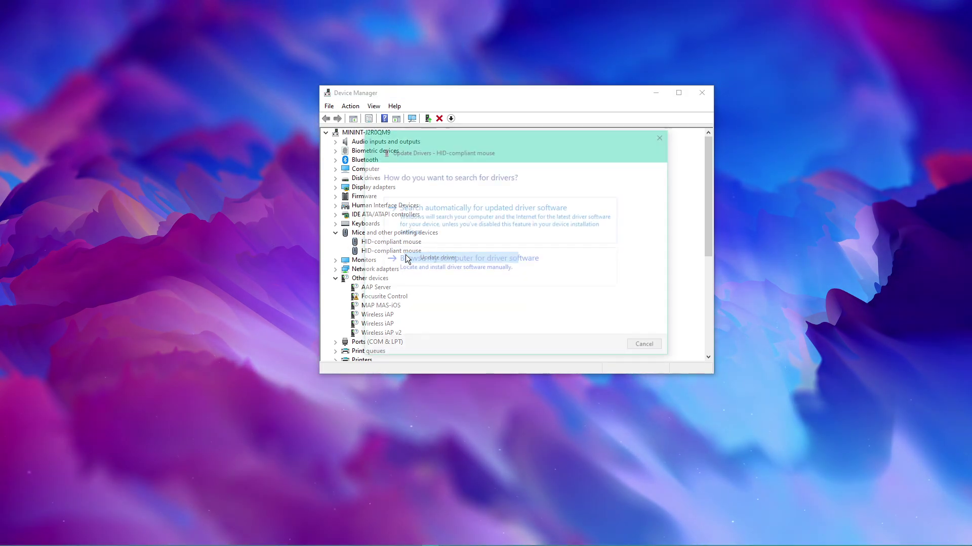
left_click(662, 137)
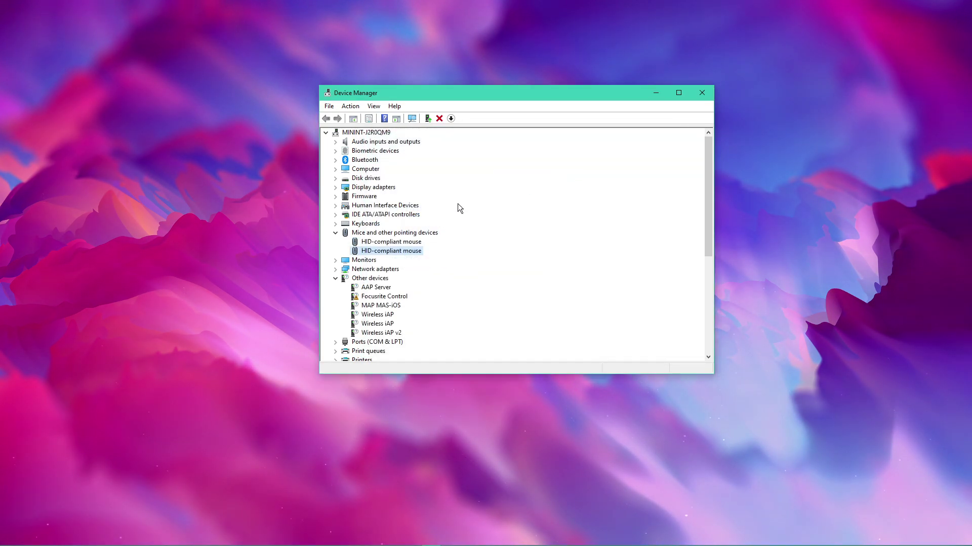
Collapse Mice and expand the Network adapters and Disk drives groups.
left_click(335, 233)
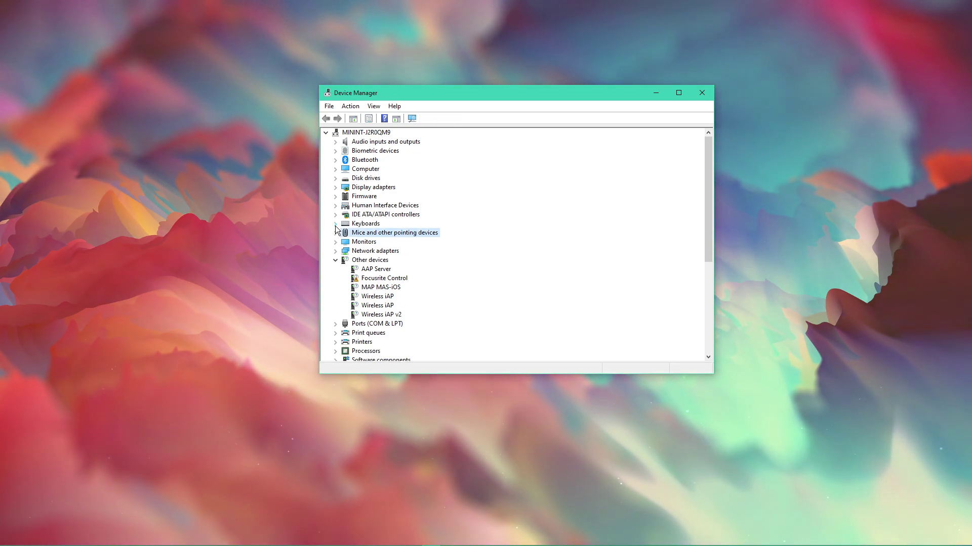
left_click(335, 279)
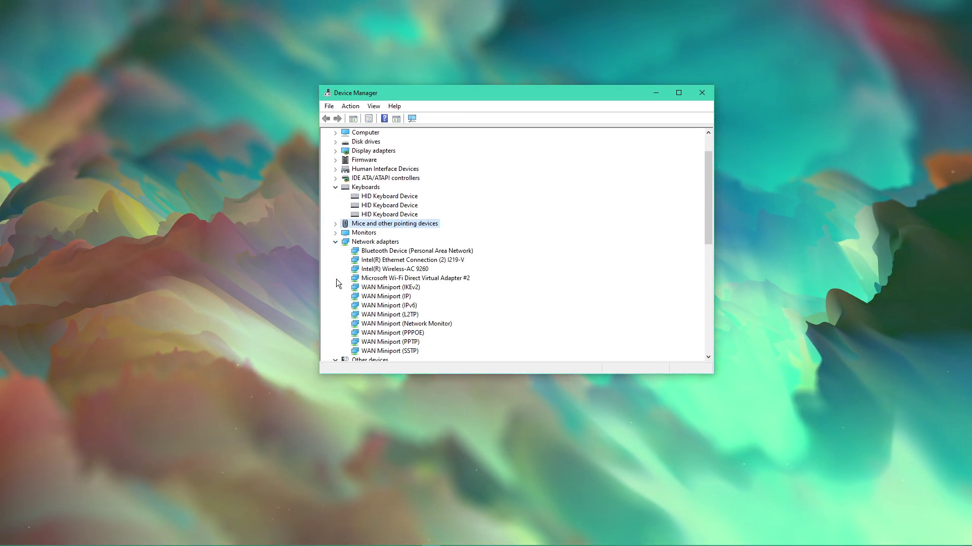
left_click(335, 142)
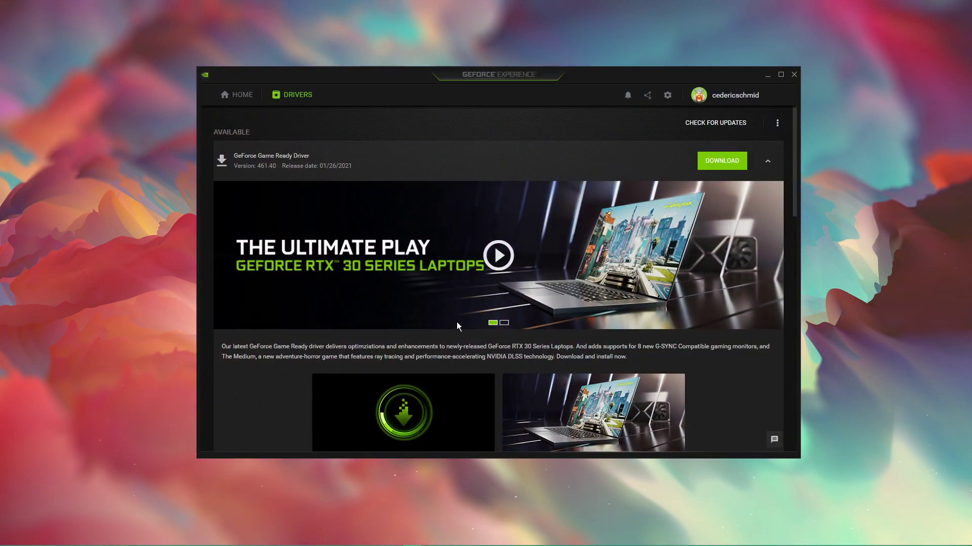
Collapse the 461.40 driver details, view the installed 460.79 driver, and go back Home.
left_click(768, 161)
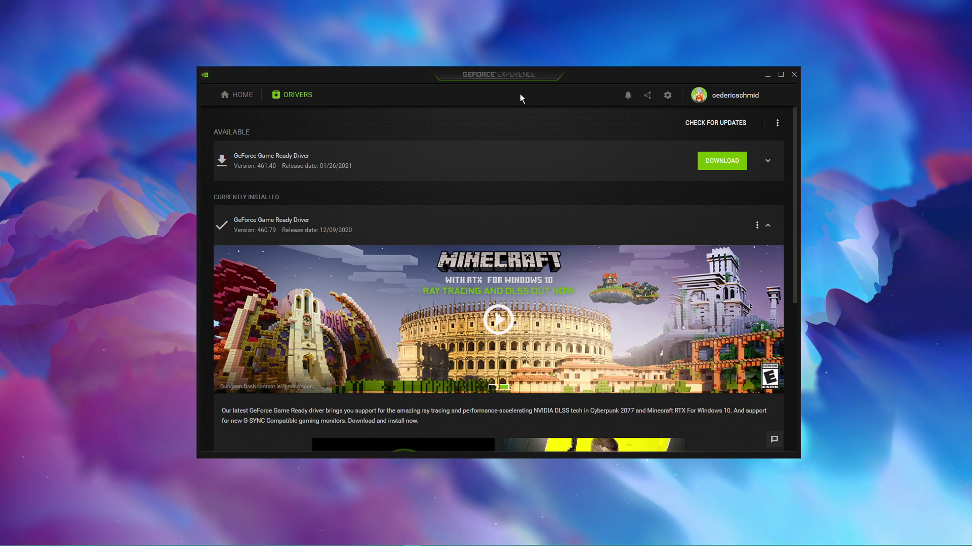
left_click(298, 96)
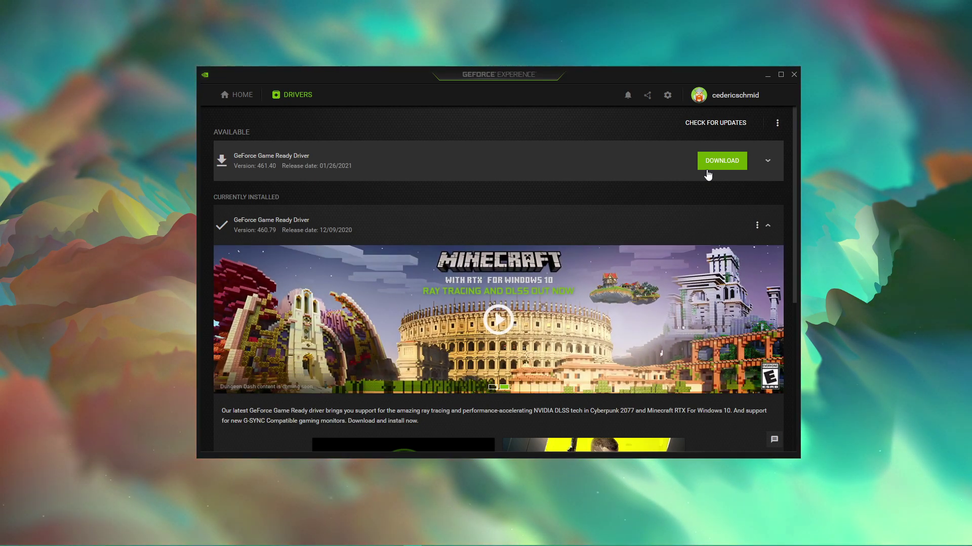
left_click(238, 95)
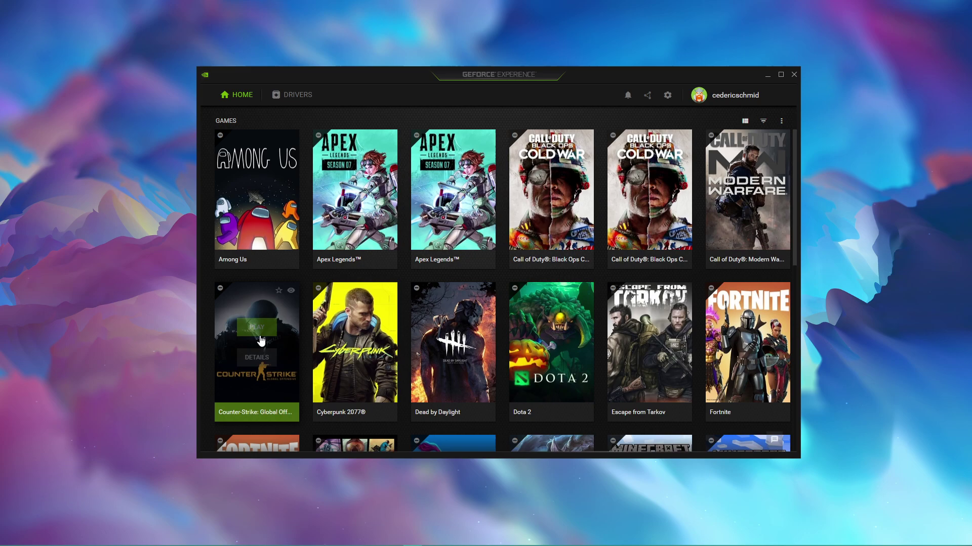
Try CS:GO optimization at full Performance with 2880x810, cancel it, then open general settings.
left_click(256, 357)
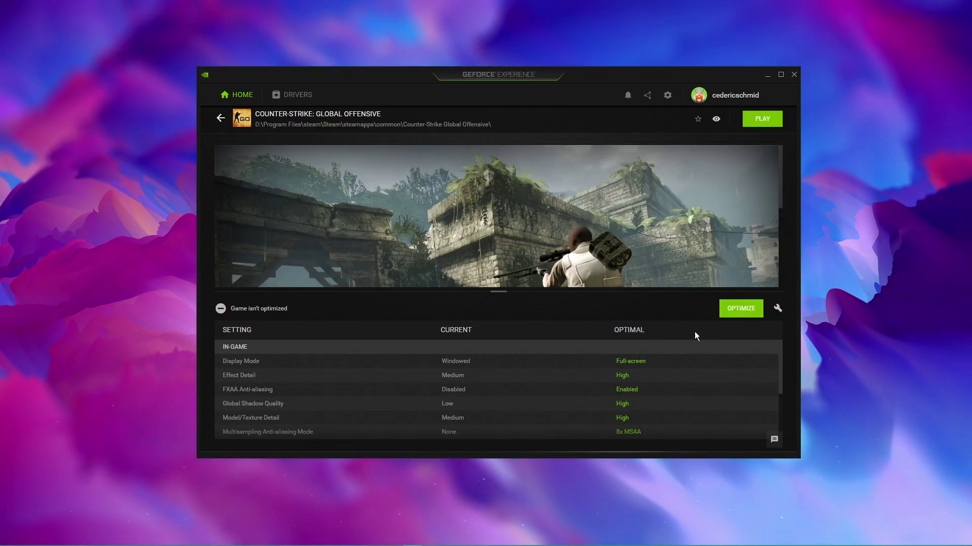
left_click(779, 310)
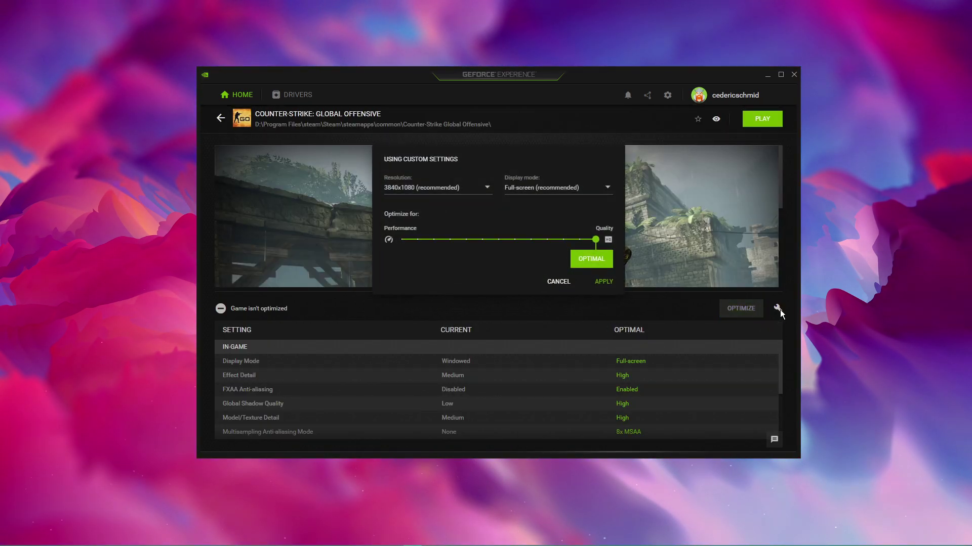
left_click_drag(596, 239, 400, 245)
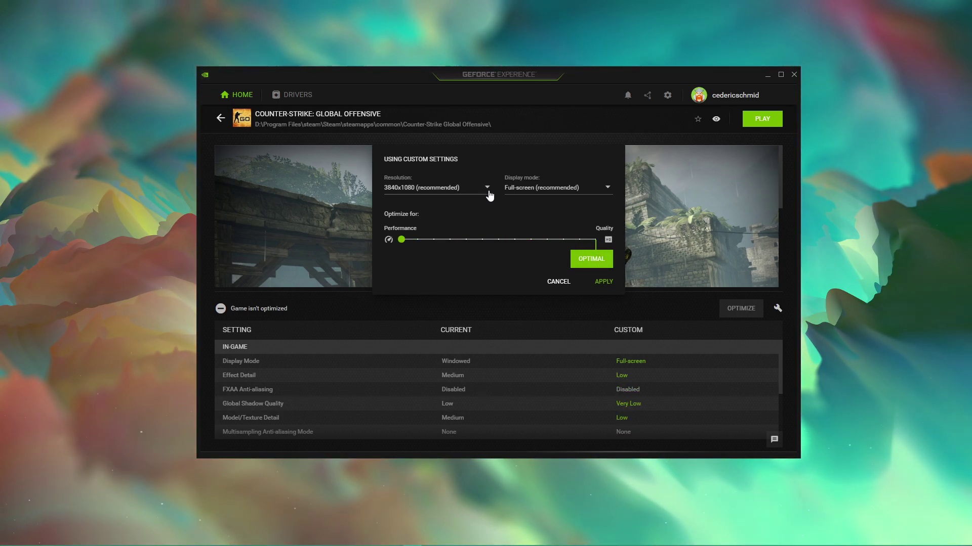
left_click(456, 187)
left_click(429, 220)
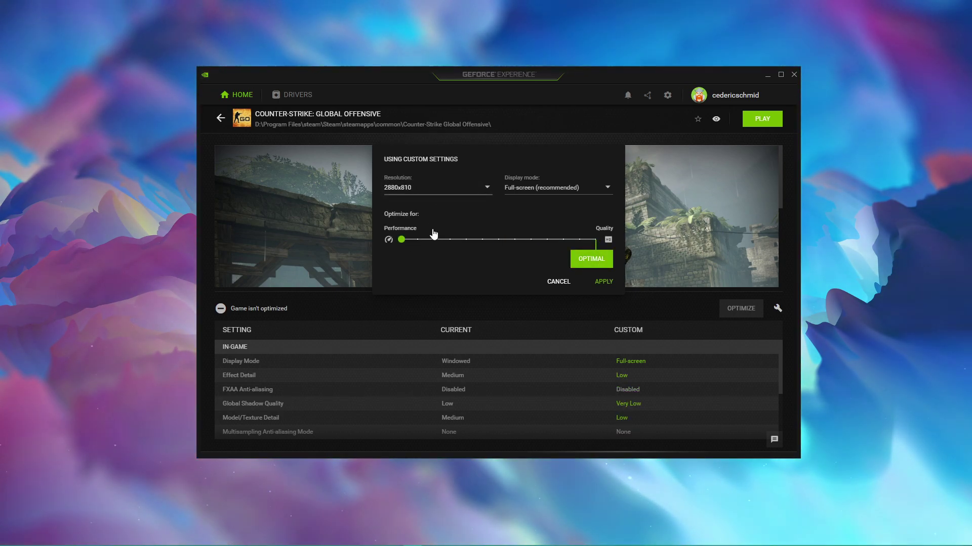
left_click(558, 281)
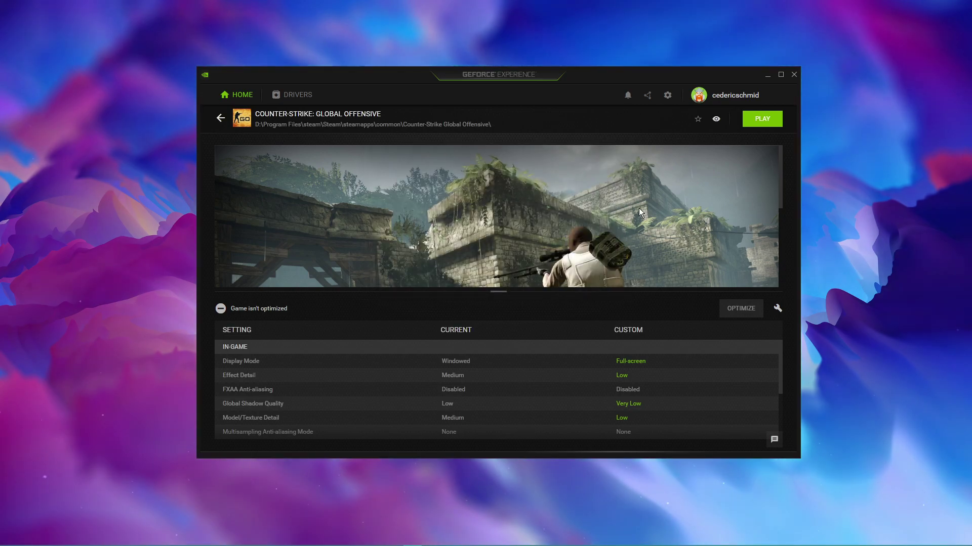
left_click(668, 96)
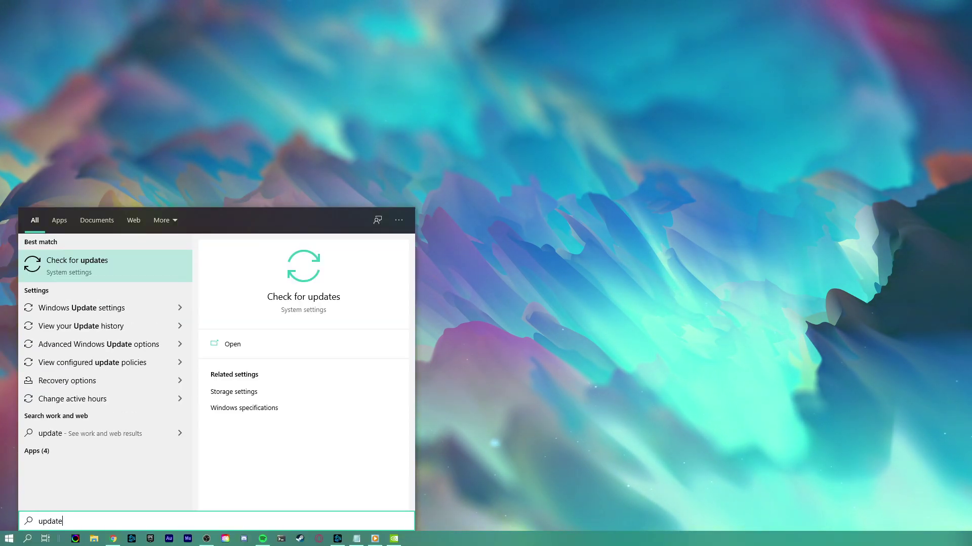
Open Windows Update settings from search and run Check for updates.
key("Return")
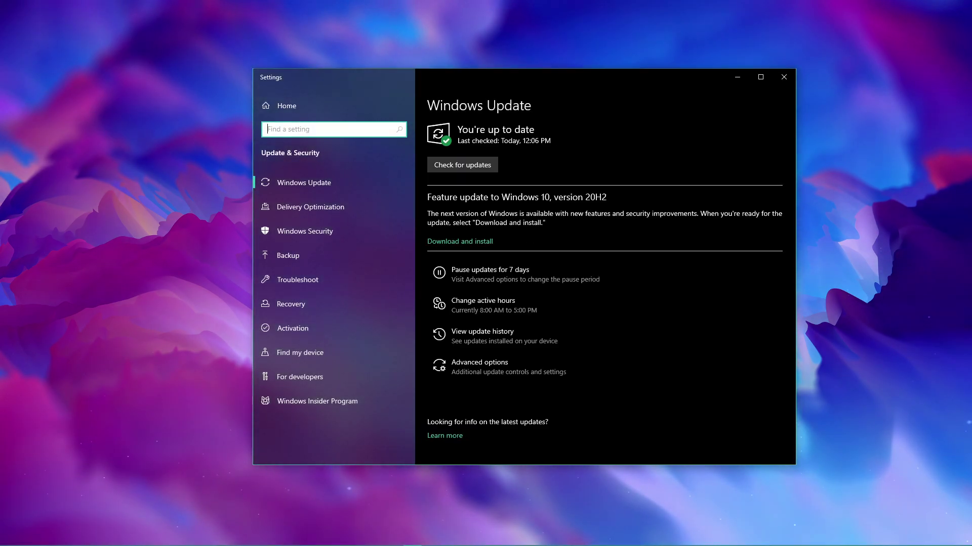
left_click(459, 161)
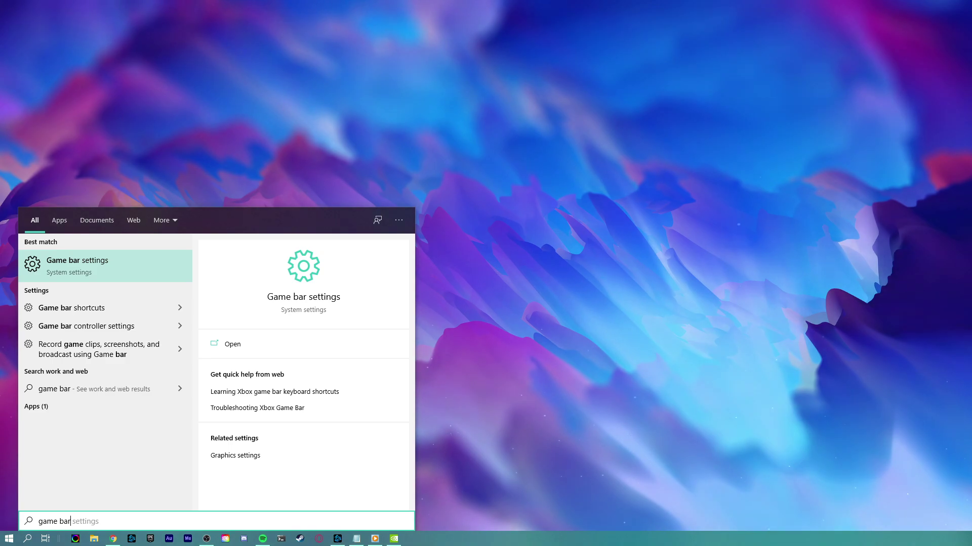
Confirm Game bar is off, and background and game audio recording are off on Captures.
key("Return")
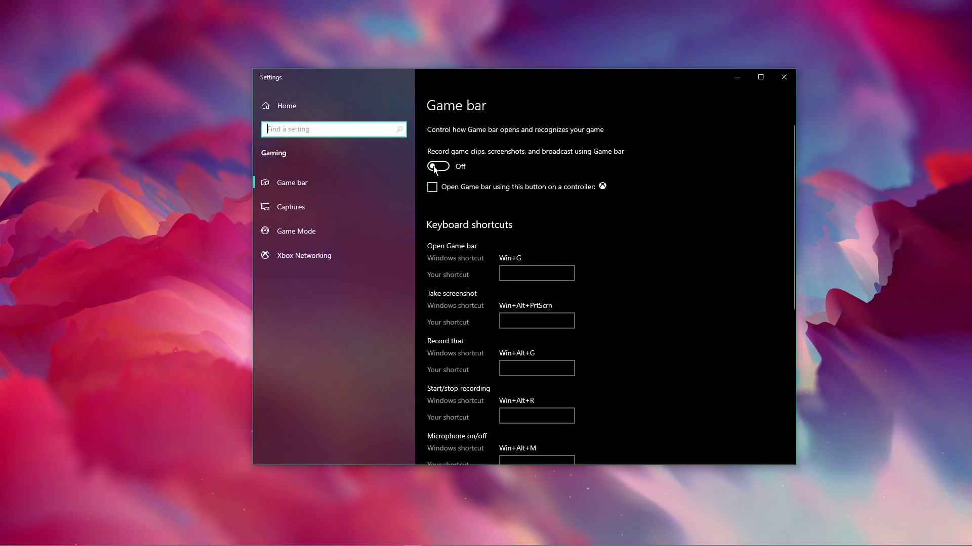
left_click(404, 200)
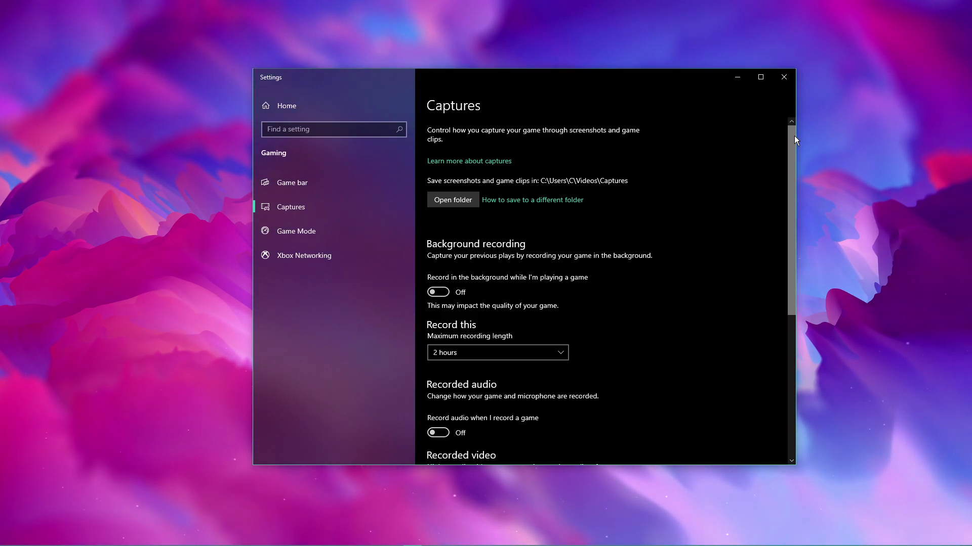
mouse_move(794, 136)
left_mouse_down()
mouse_move(790, 295)
mouse_move(788, 117)
mouse_move(789, 129)
left_mouse_up()
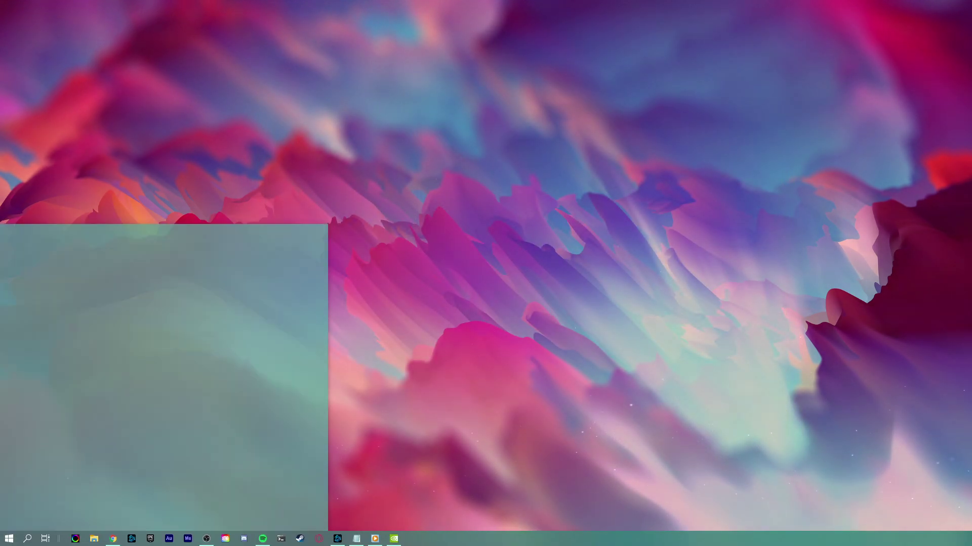
Search 'gra' to bring up the Graphics settings page listing apps' performance preferences.
type("gra")
key("Return")
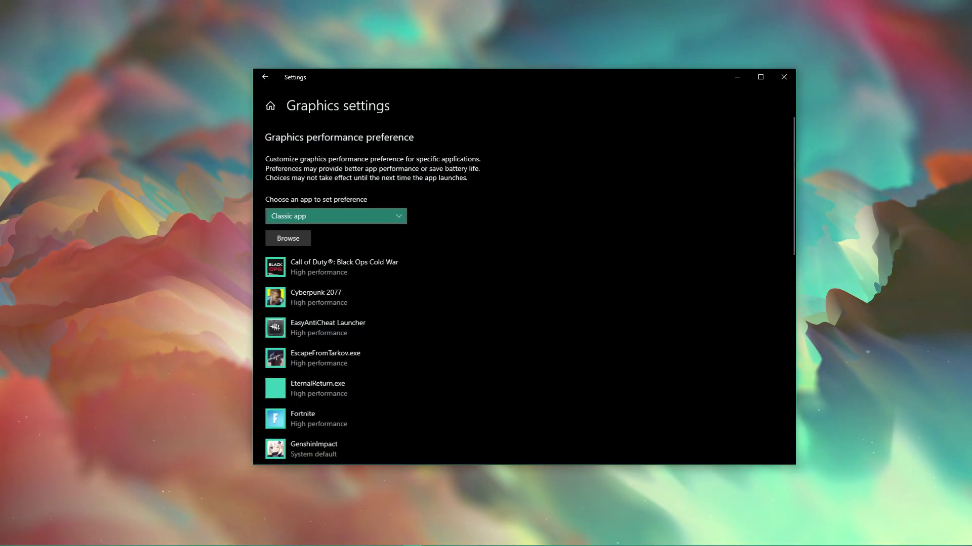
Browse to D:\Program Files\steam\Steam\steamapps\common\Counter-Strike Global Offensive and select csgo.
left_click(281, 238)
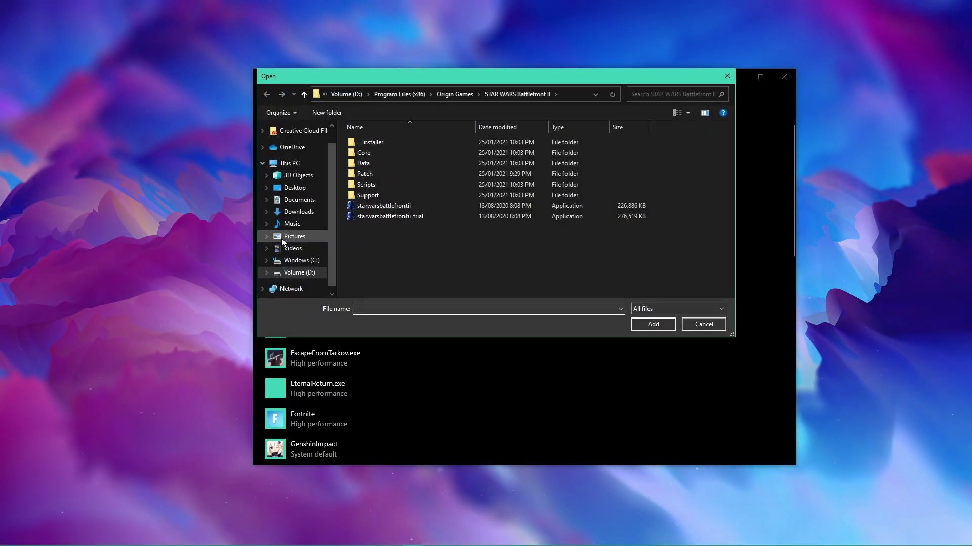
left_click(306, 274)
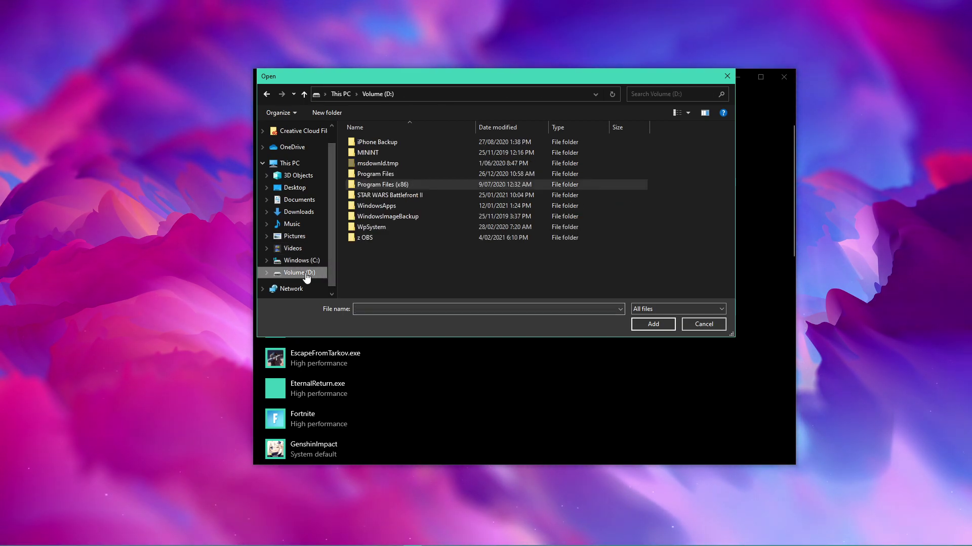
double_click(374, 175)
scroll(382, 218, "down", 10)
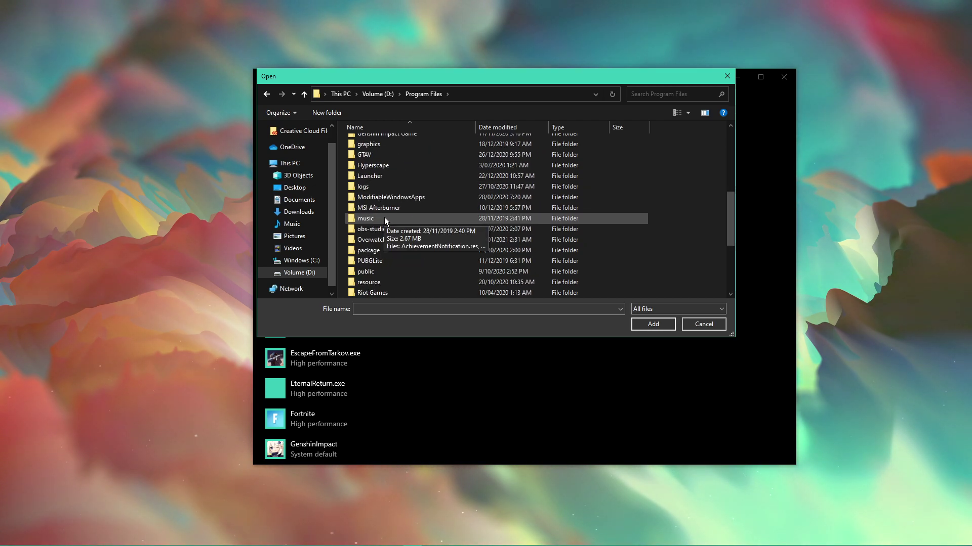
double_click(374, 274)
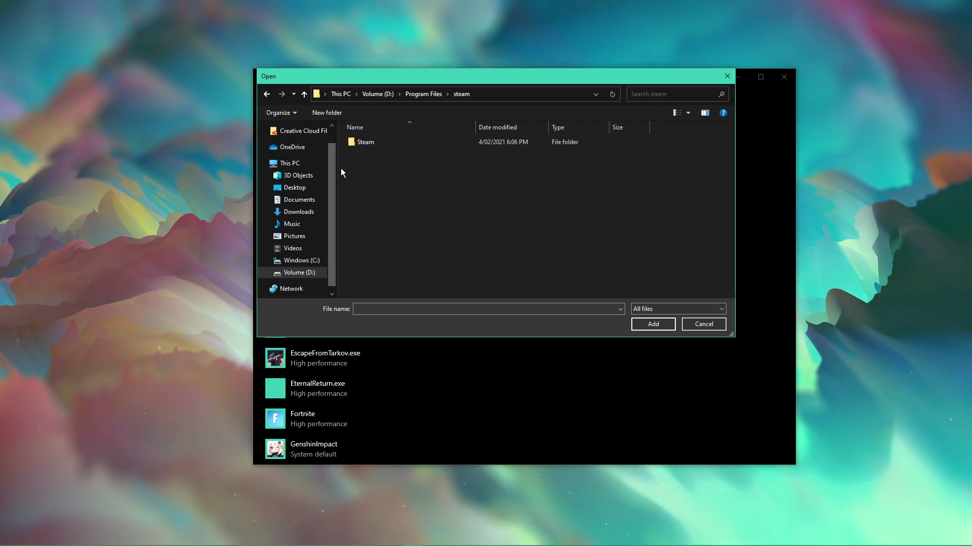
double_click(366, 142)
scroll(383, 282, "down", 1)
double_click(372, 293)
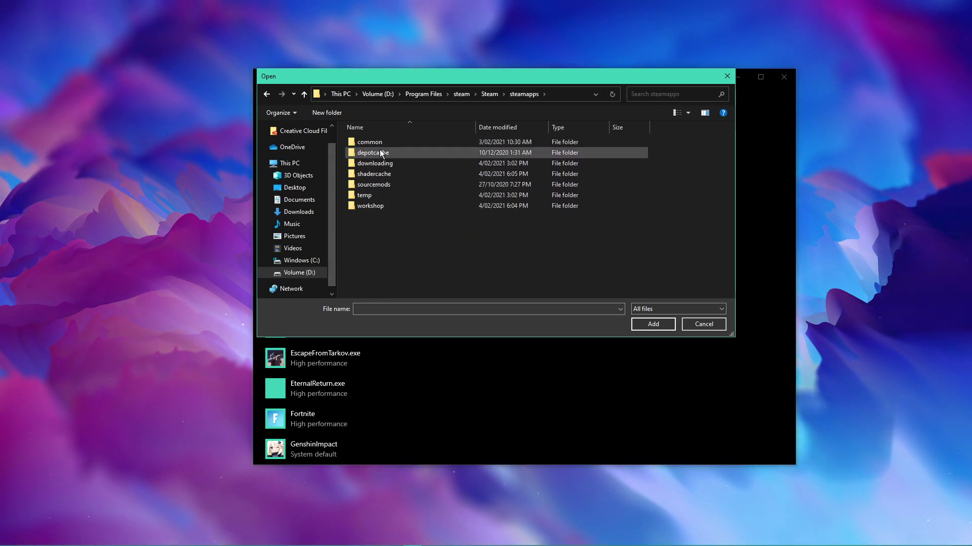
double_click(368, 142)
double_click(378, 167)
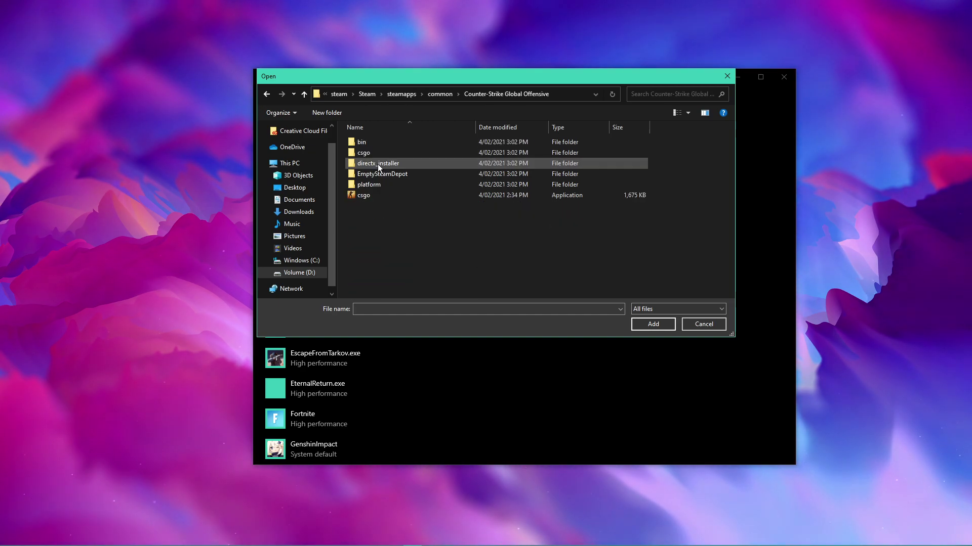
left_click(368, 197)
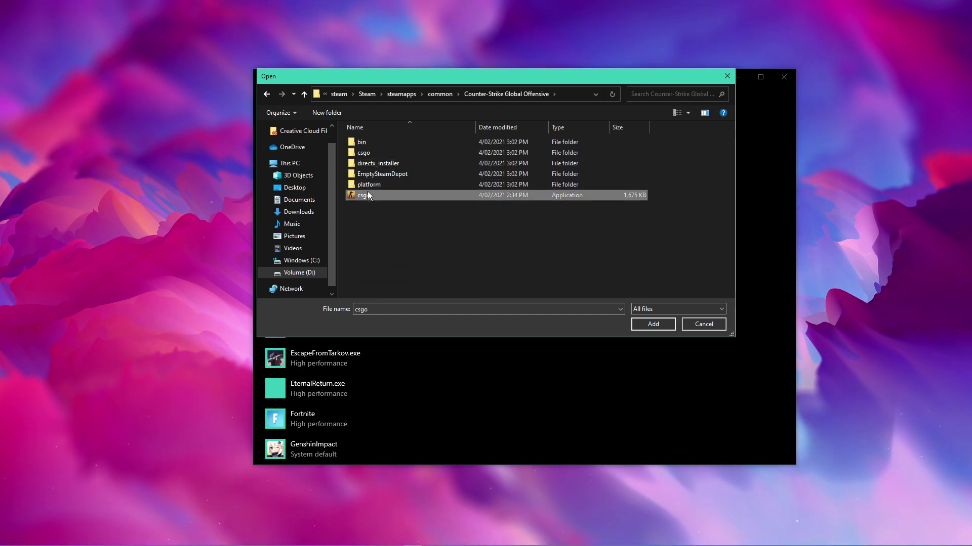
Add csgo.exe to the graphics list and save High performance as its preference.
left_click(643, 324)
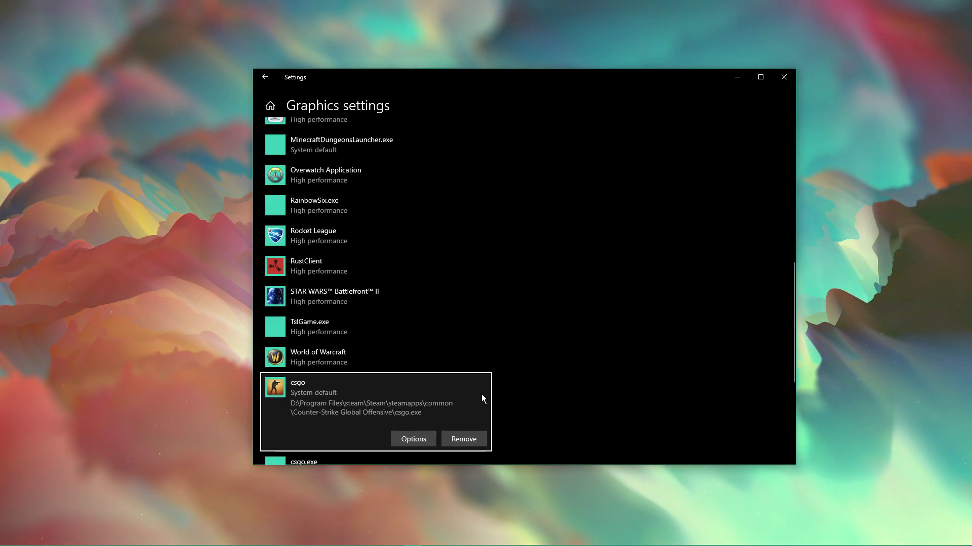
left_click(402, 440)
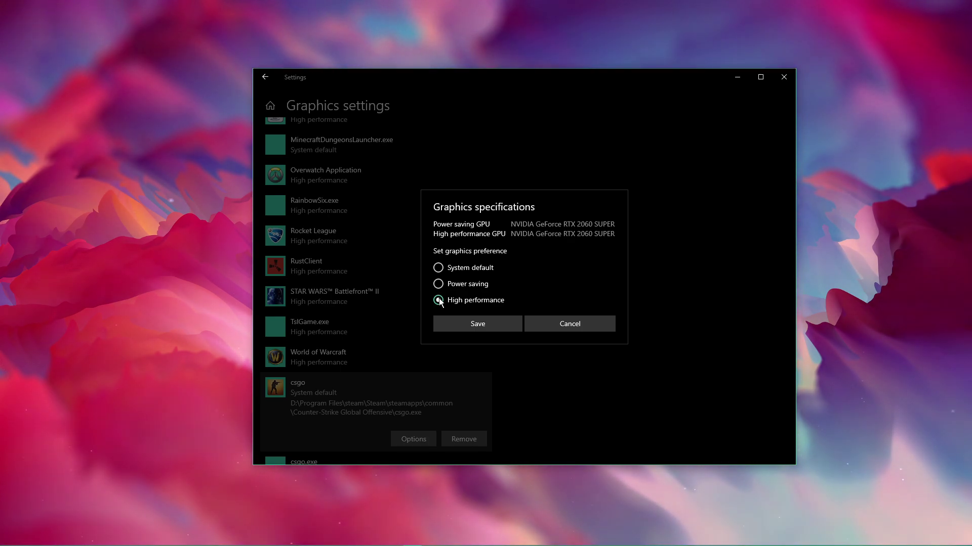
left_click(462, 323)
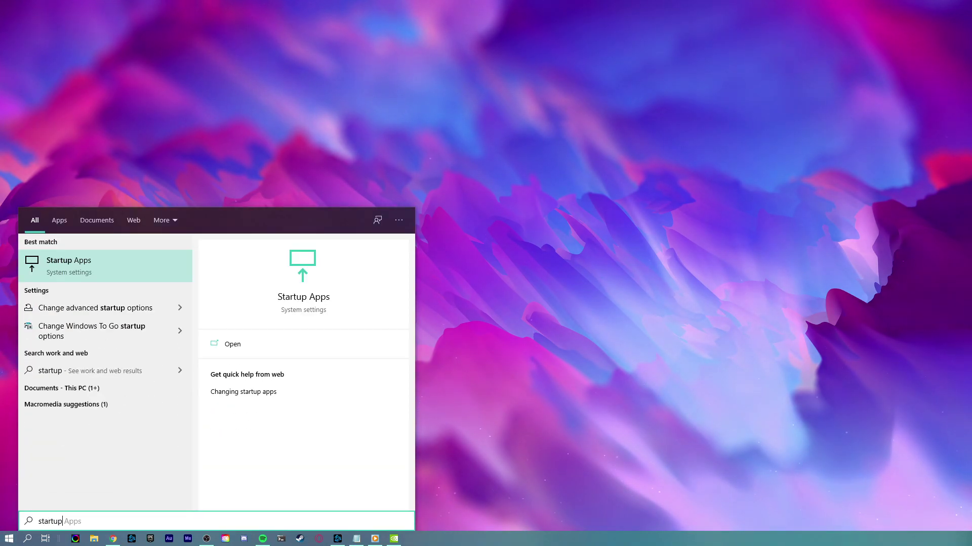
Open Startup Apps from the 'startup' search and scroll through every app's login toggle.
key("Return")
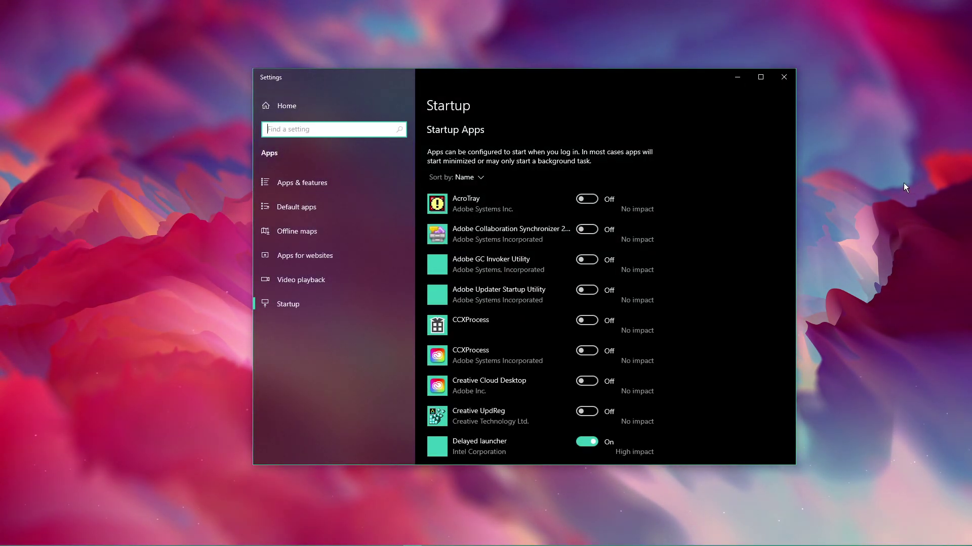
scroll(702, 167, "down", 5)
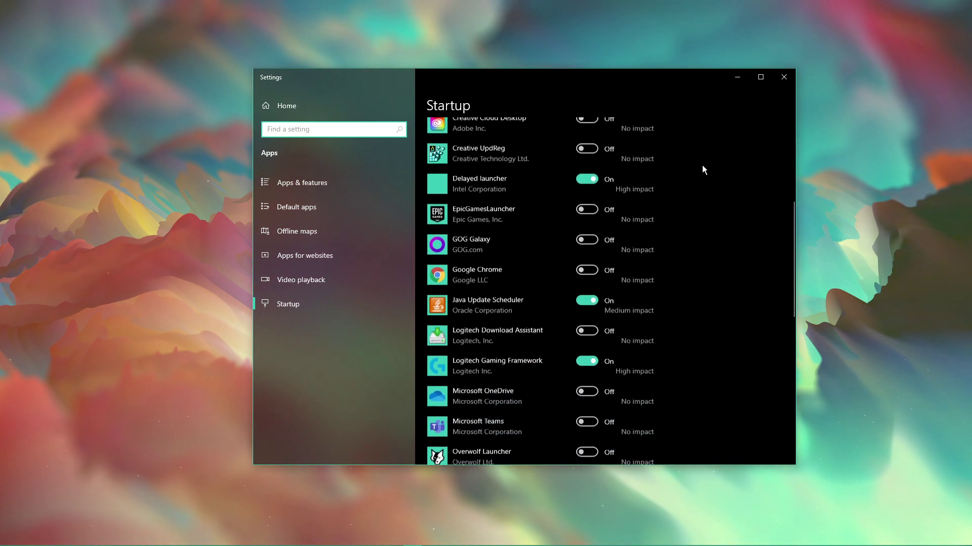
scroll(702, 165, "down", 2)
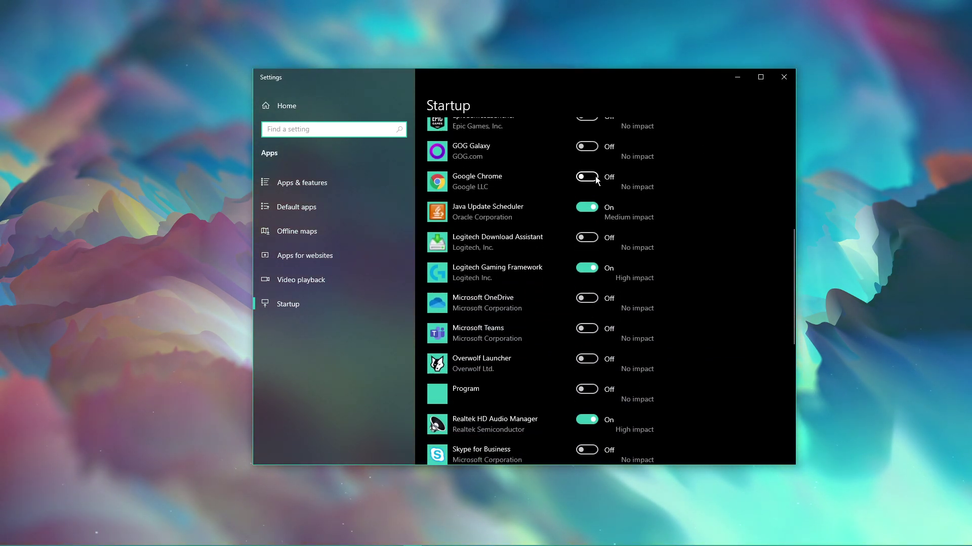
scroll(723, 210, "down", 2)
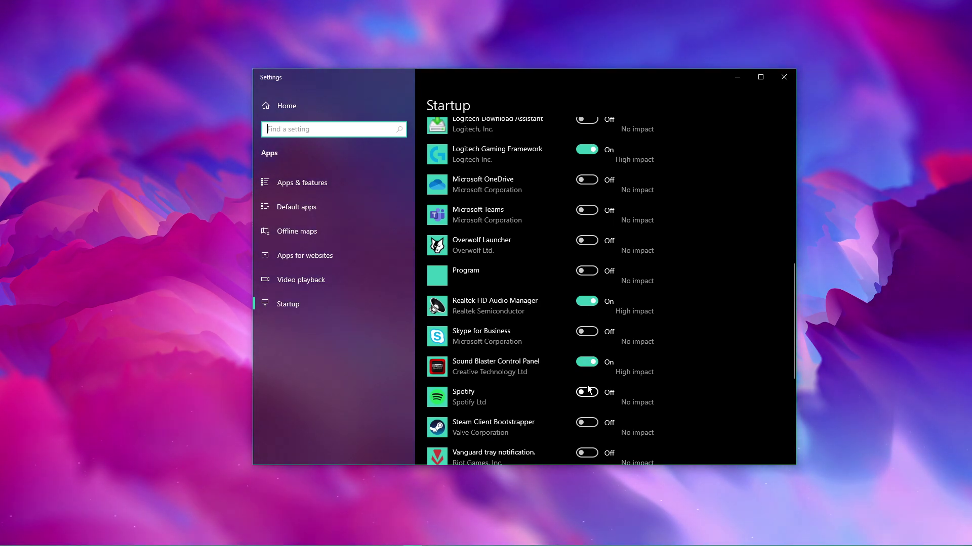
scroll(589, 390, "down", 2)
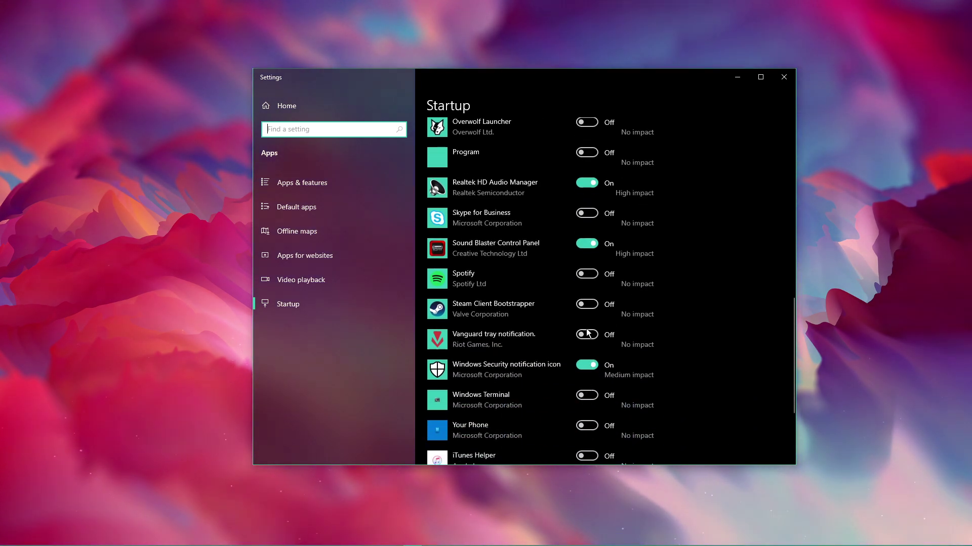
scroll(597, 396, "up", 2)
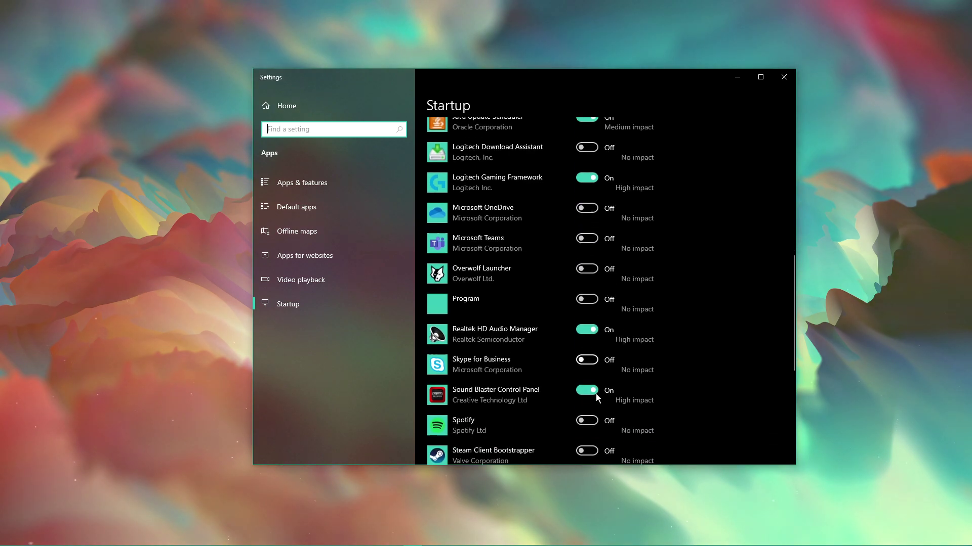
scroll(596, 396, "down", 2)
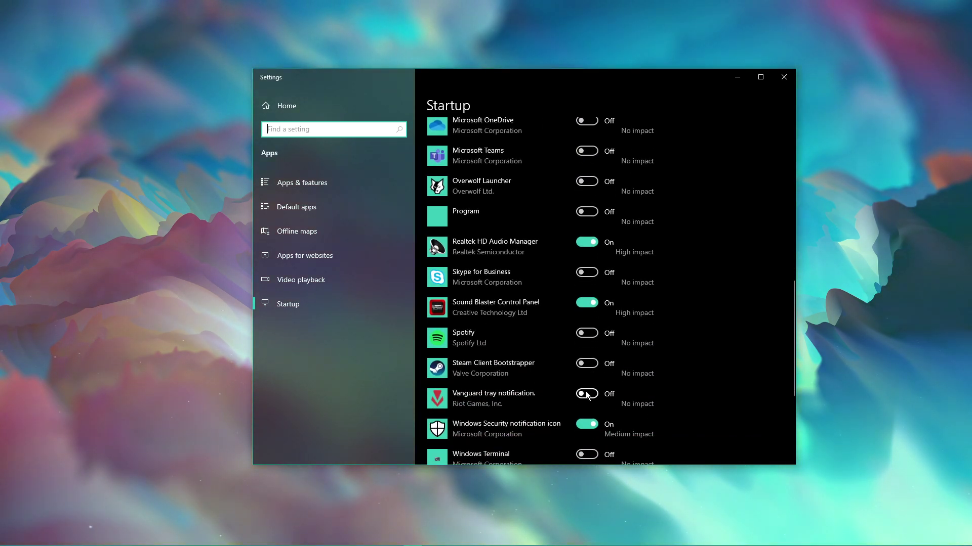
scroll(587, 394, "up", 7)
scroll(587, 389, "up", 2)
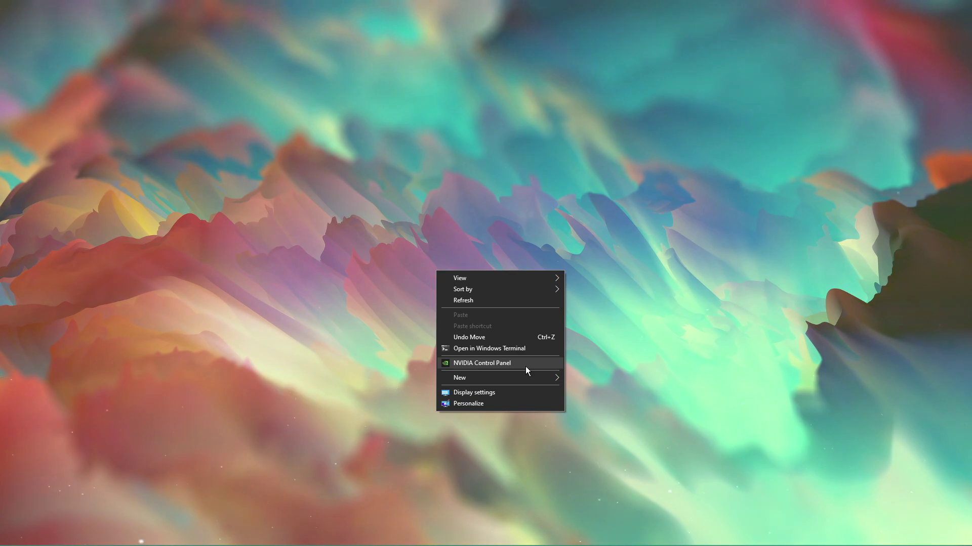
In NVIDIA Control Panel, set CS:GO's CUDA - GPUs to the GeForce RTX 2060 SUPER.
left_click(524, 363)
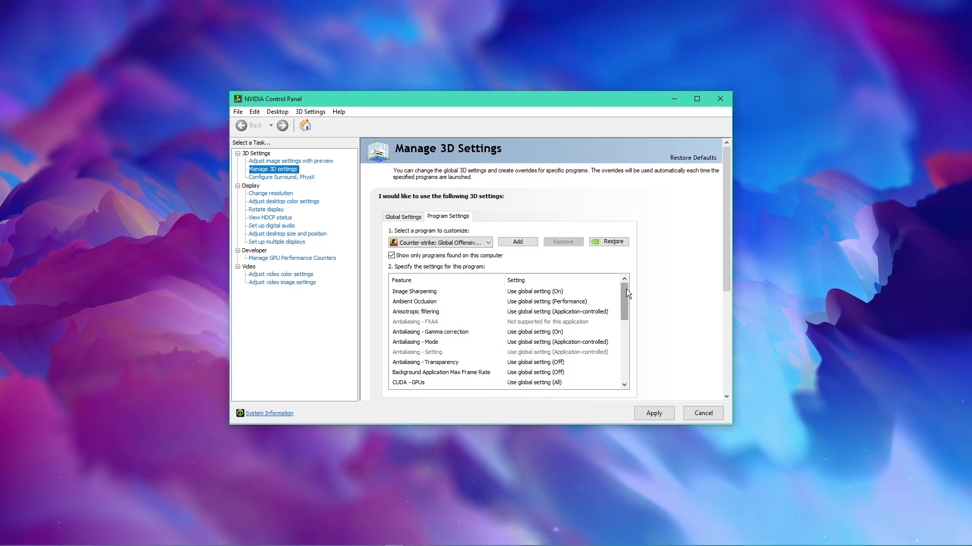
left_click_drag(627, 289, 628, 323)
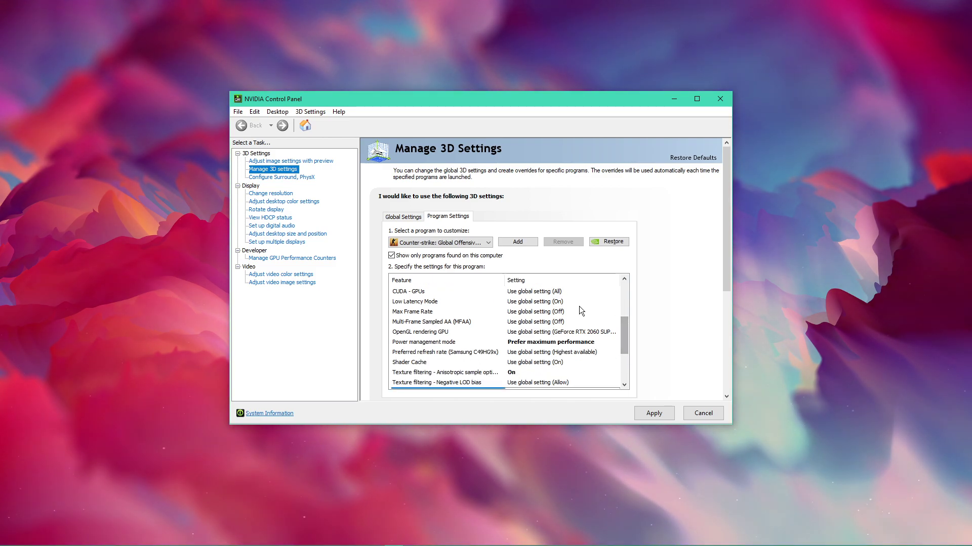
left_click(539, 291)
left_click(559, 316)
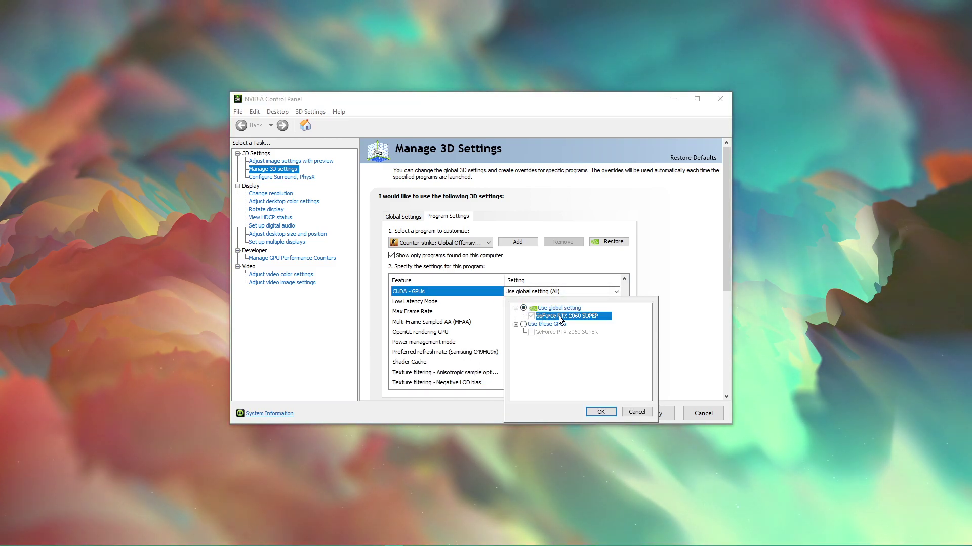
left_click(672, 320)
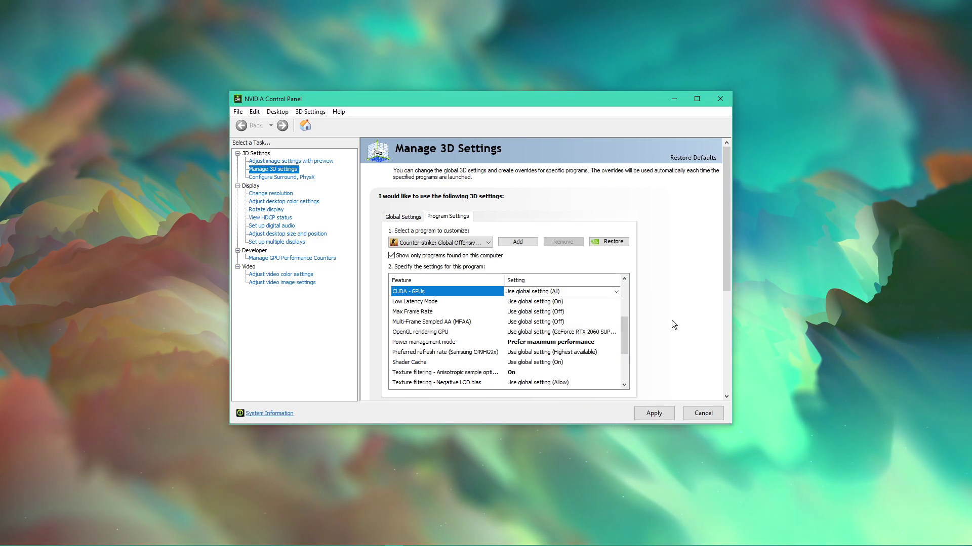
Set Prefer maximum performance power management and Performance texture filtering quality, then apply.
left_click(538, 343)
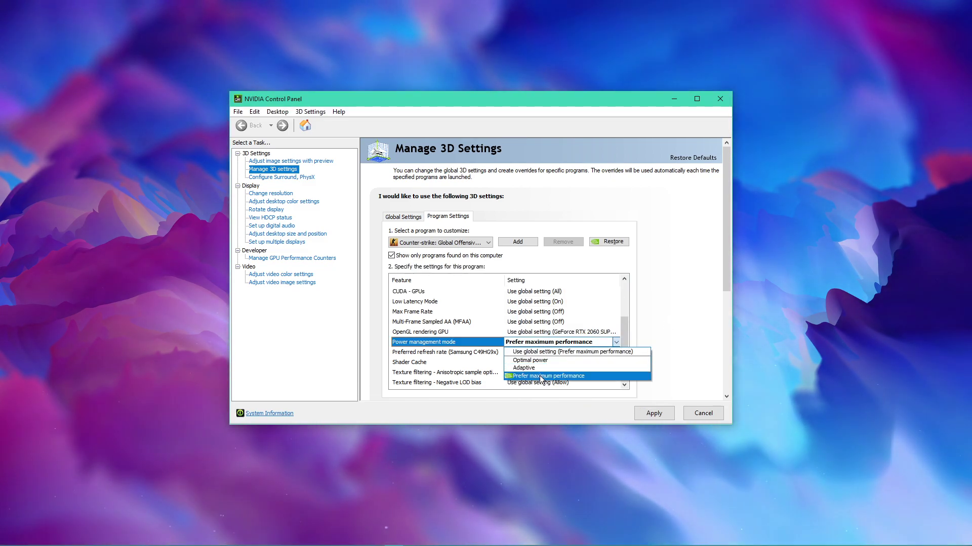
left_click(636, 375)
scroll(536, 372, "down", 2)
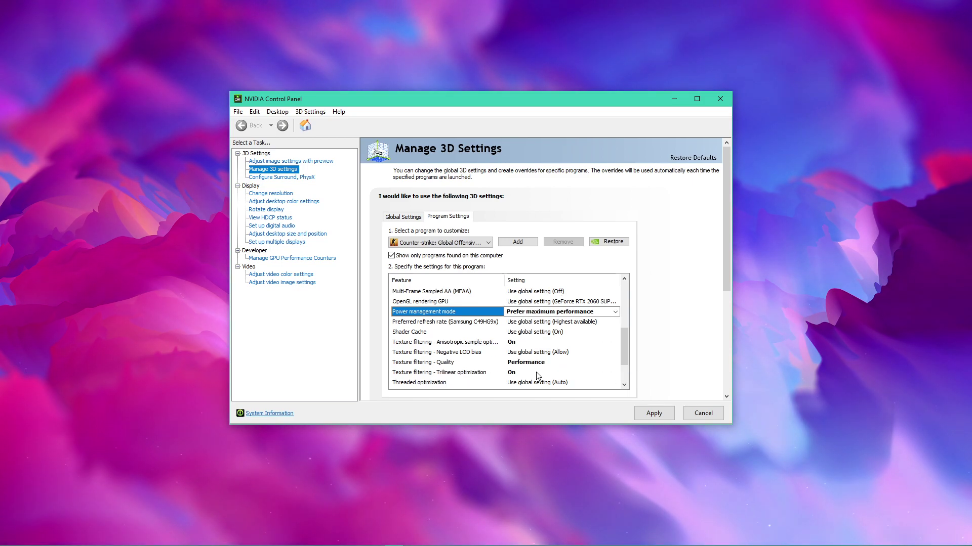
left_click(530, 333)
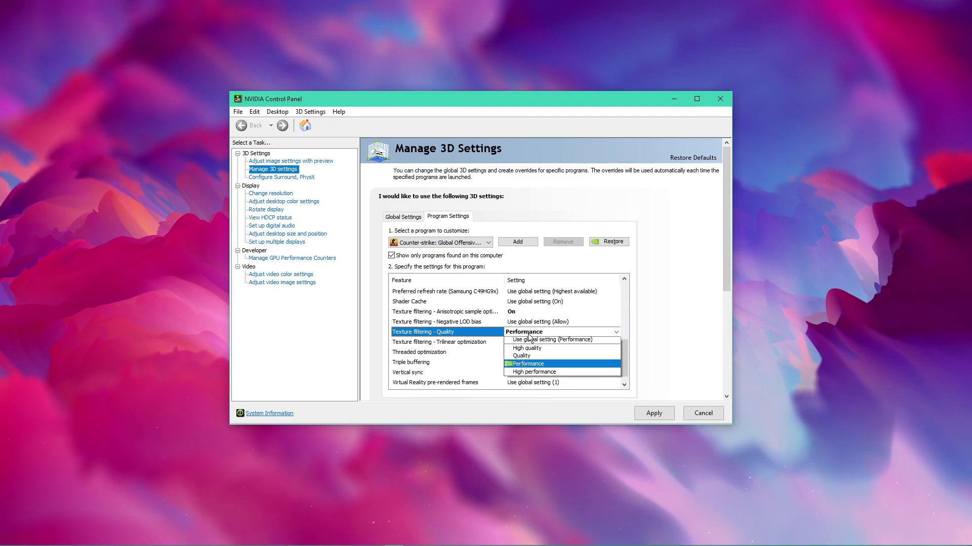
left_click(559, 365)
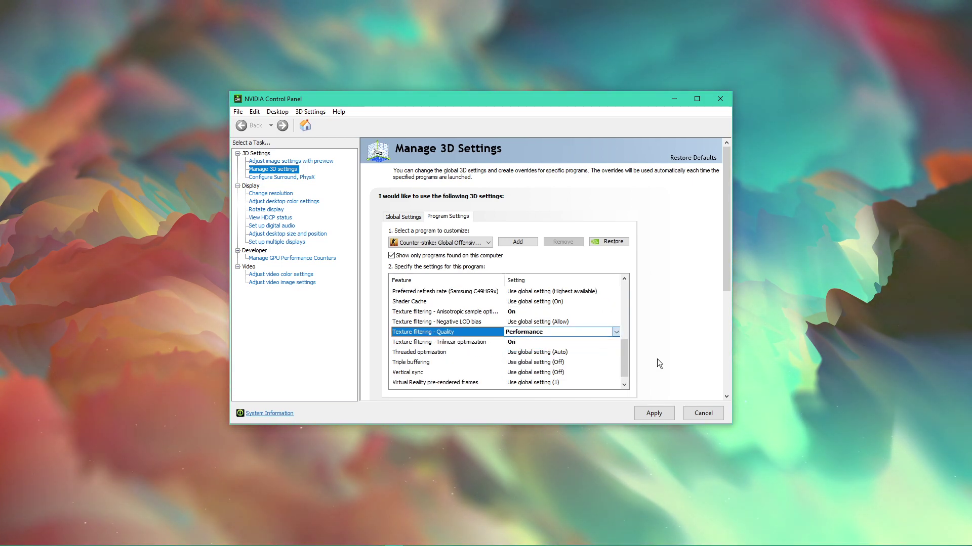
left_click(653, 414)
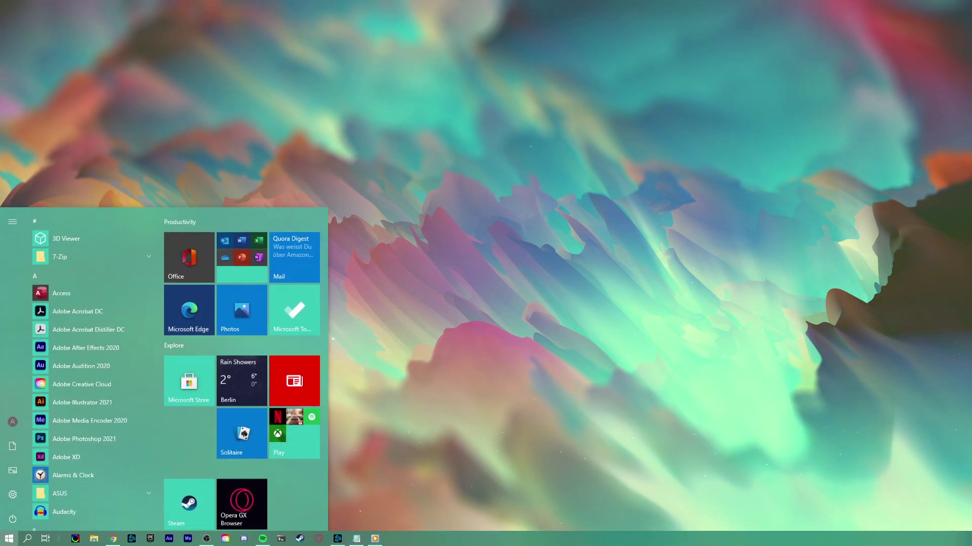
Open Add or remove programs via 'un' and sort installed apps by install date.
type("un")
key("Return")
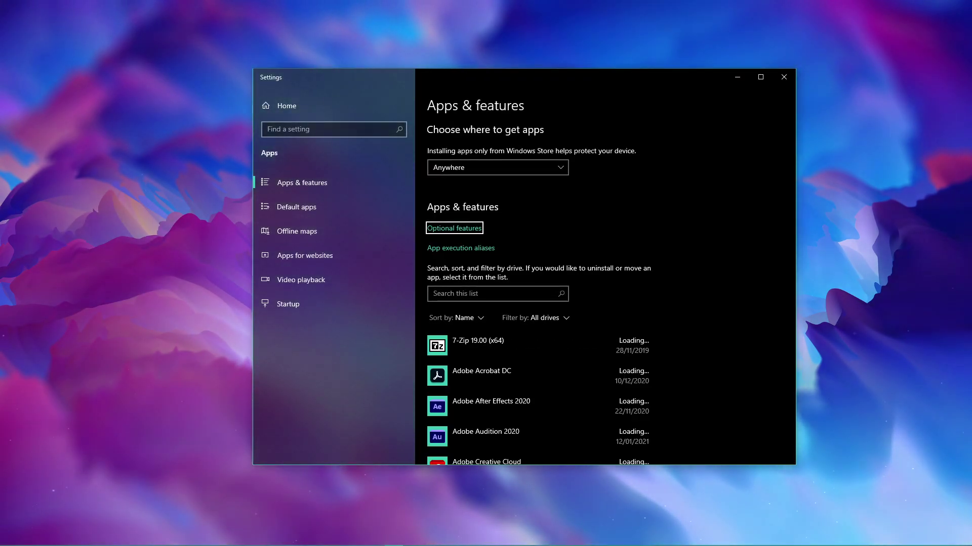
scroll(658, 298, "down", 3)
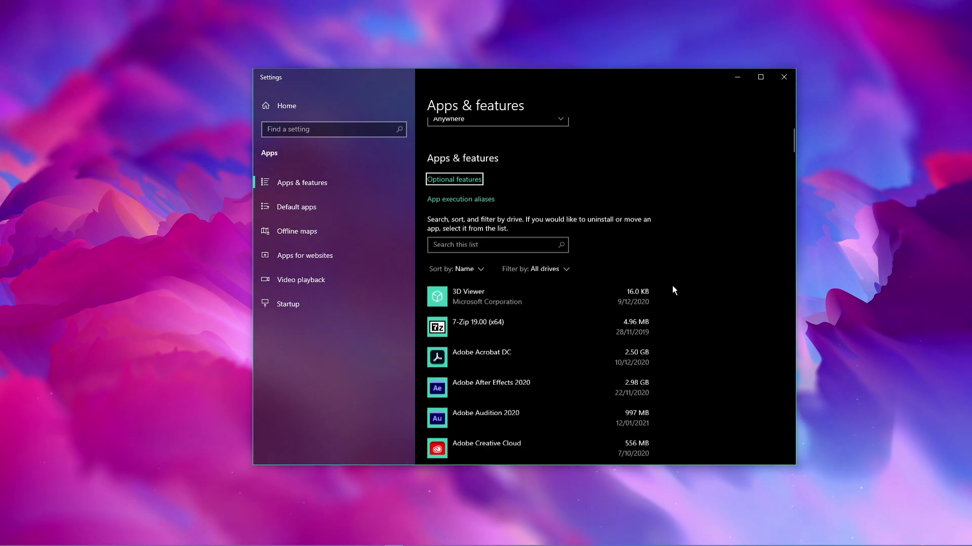
left_click(460, 259)
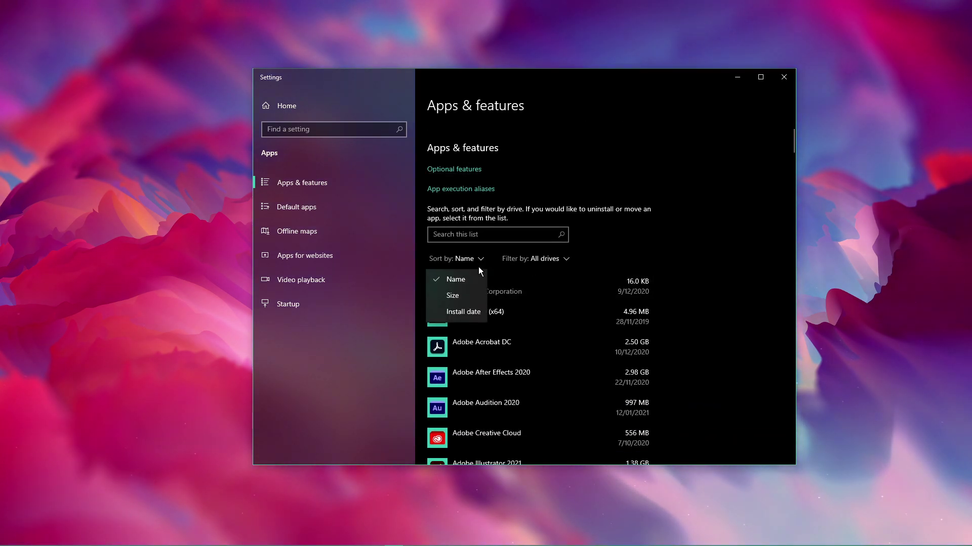
left_click(463, 311)
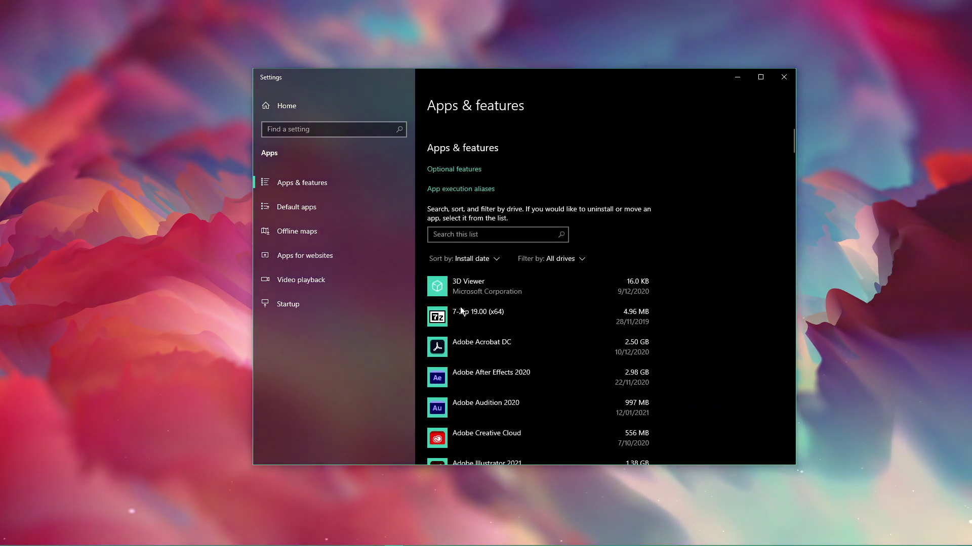
Leave the drive filter unchanged, scroll the list and expand the 鬼谷八荒 entry.
left_click(553, 260)
left_click(698, 264)
scroll(756, 261, "down", 10)
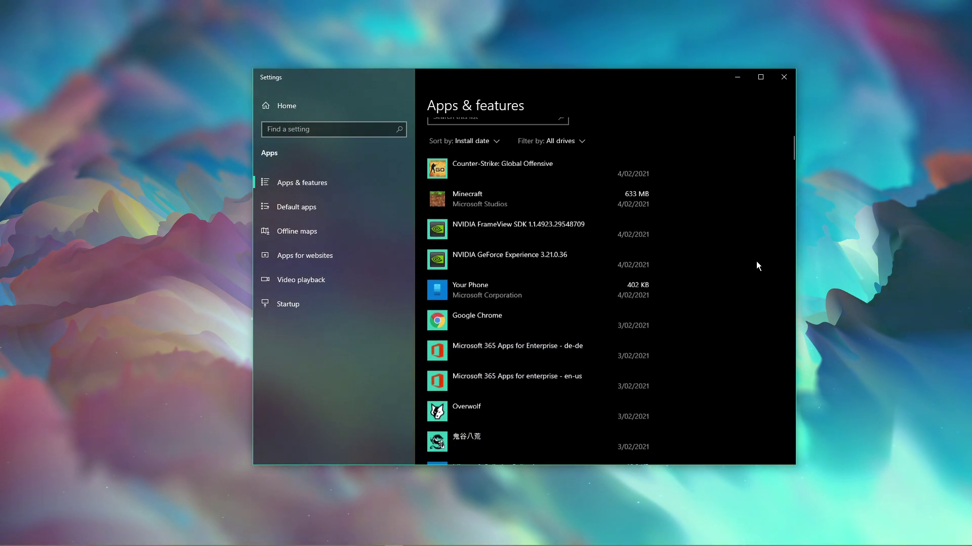
left_click(567, 318)
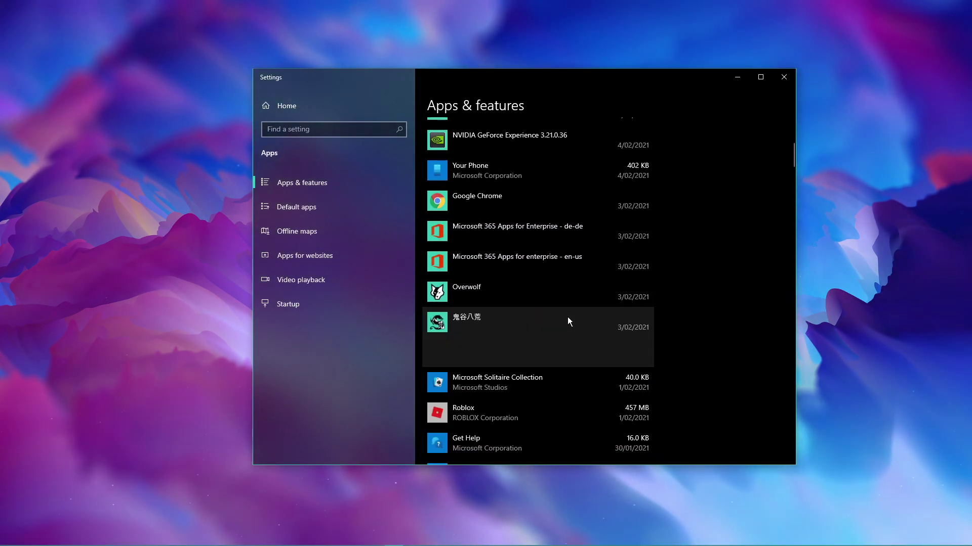